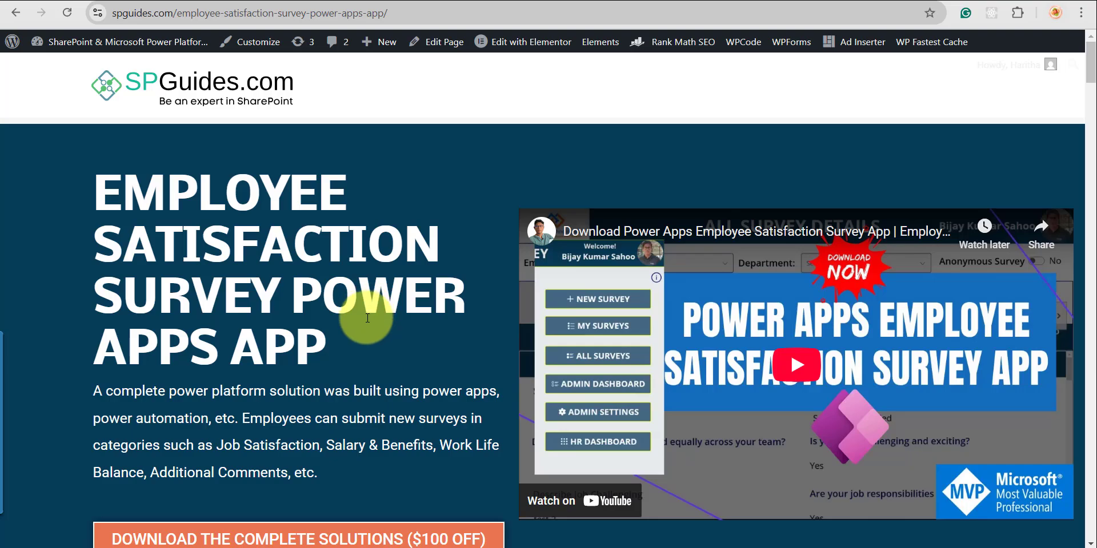
- Go to the spguides.com home page and open the Employee Satisfaction Survey Power Apps App product page
scroll(367, 319, "down", 3)
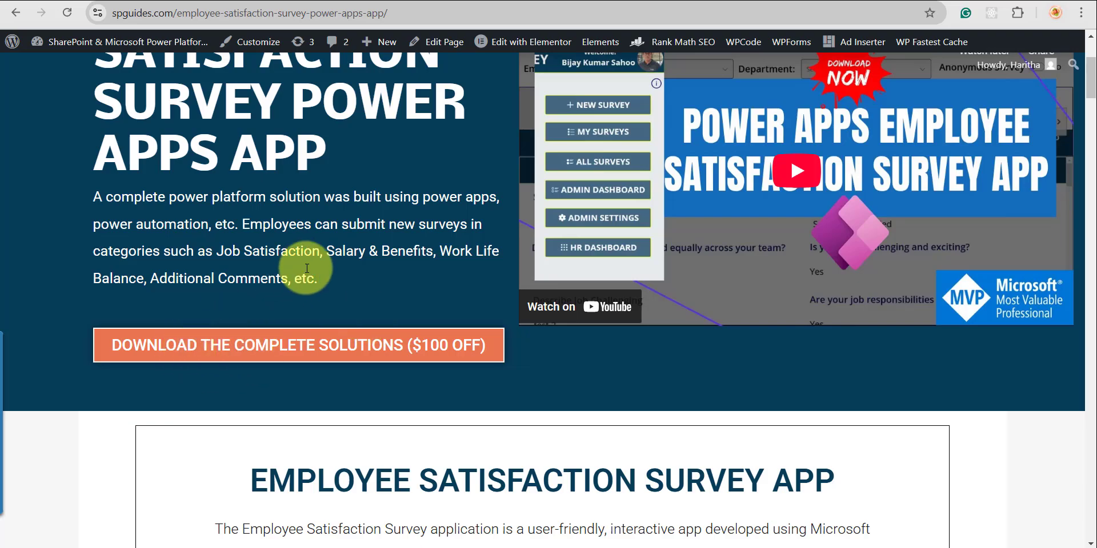
scroll(268, 269, "up", 3)
left_click(165, 0)
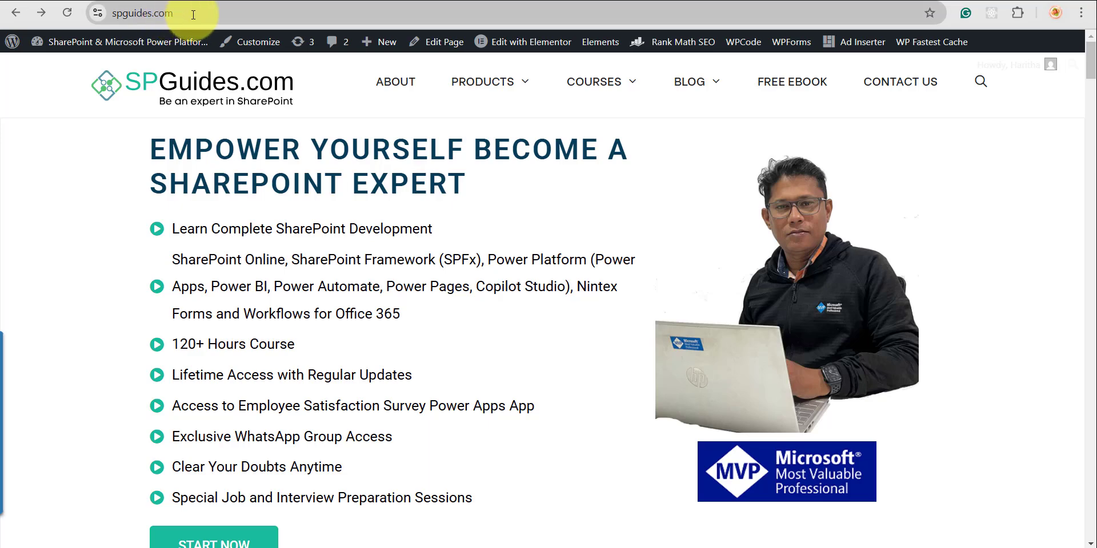
mouse_move(474, 80)
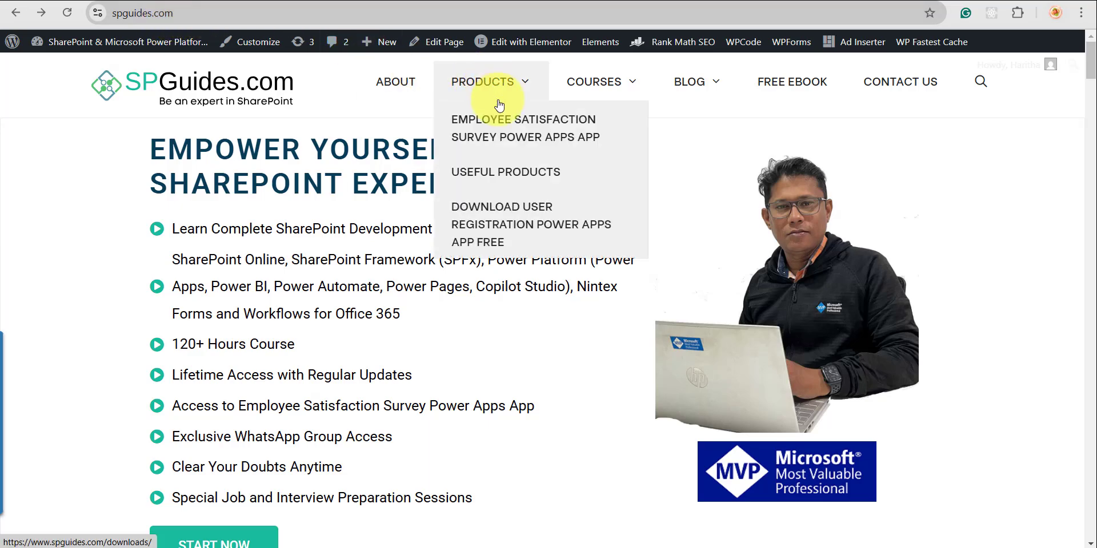
left_click(520, 145)
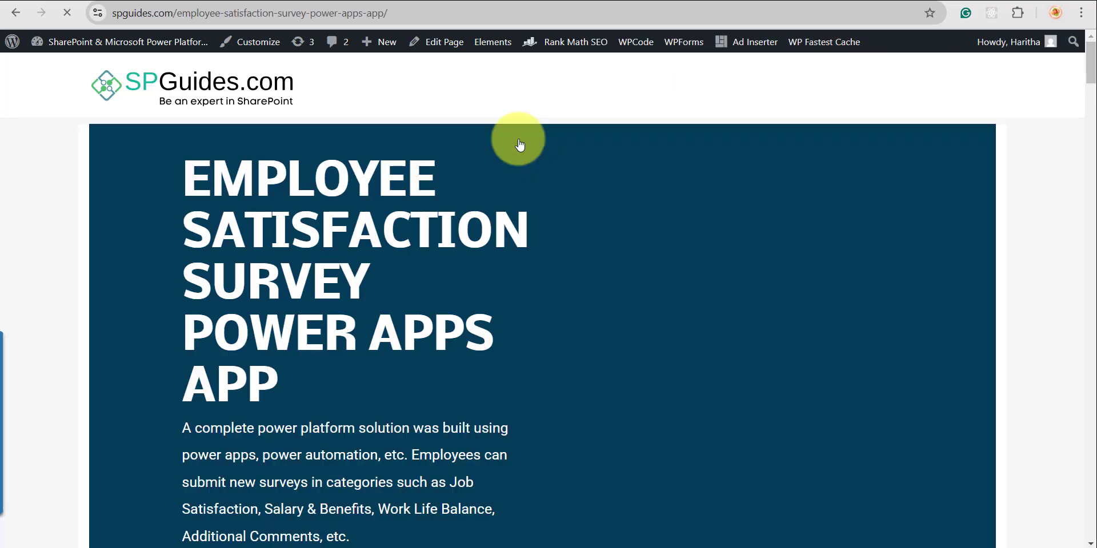
- Look through the product page's sections on features, submitting surveys, My Surveys, Survey Details, the employee and HR dashboards, and Survey Settings
scroll(494, 294, "down", 10)
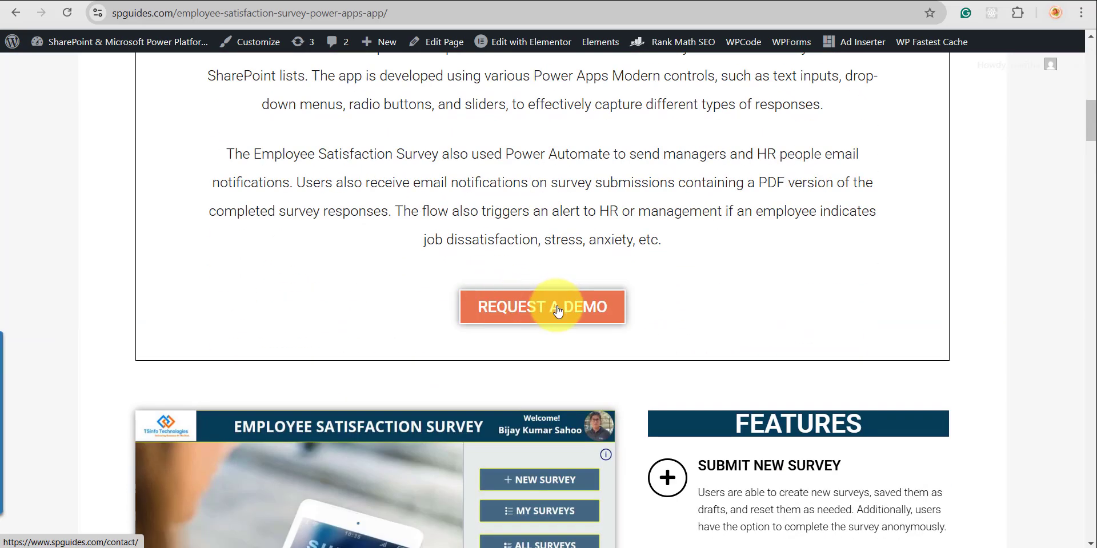
scroll(558, 311, "down", 3)
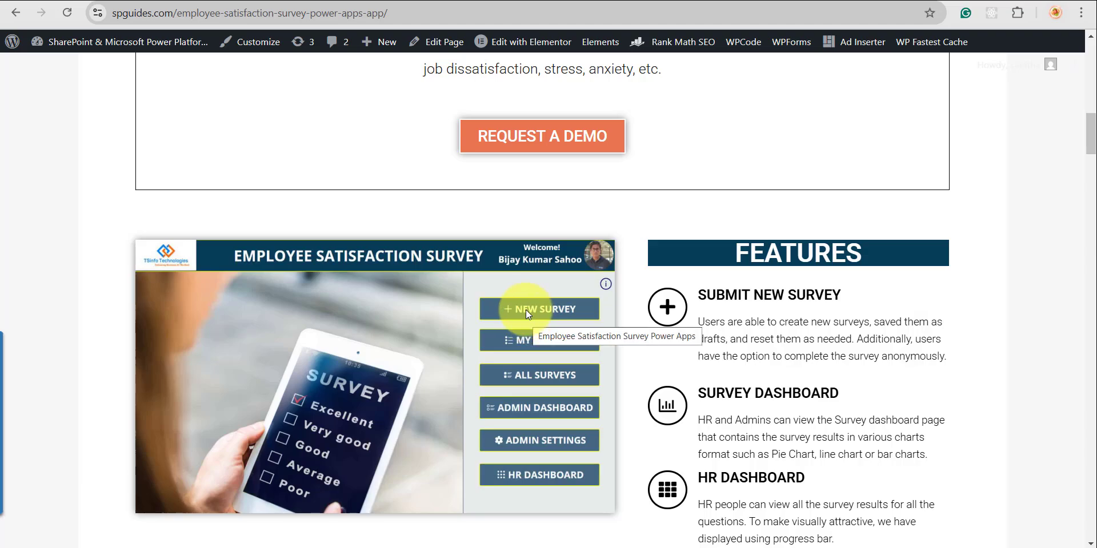
scroll(525, 310, "down", 15)
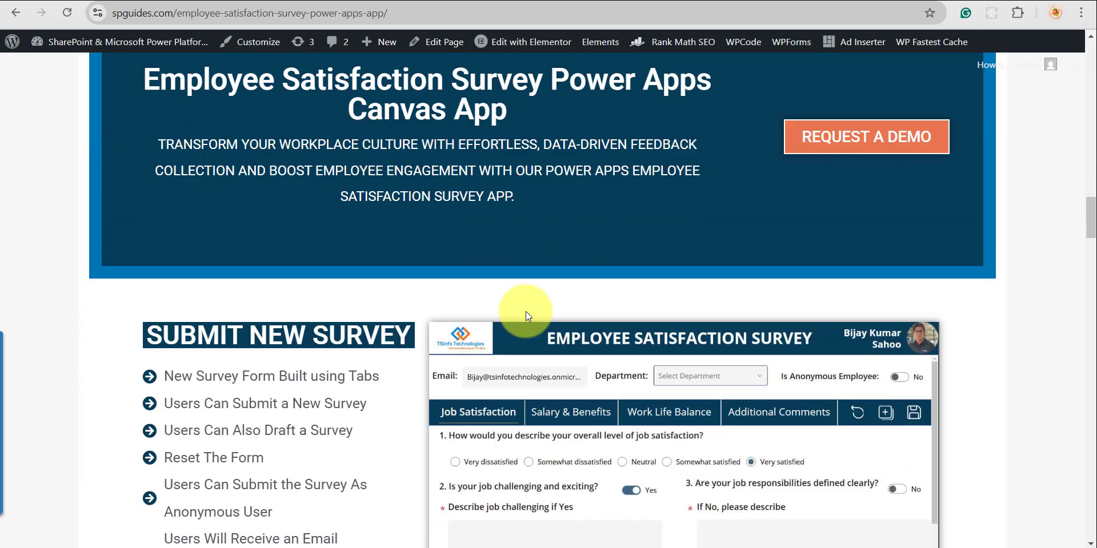
scroll(526, 311, "down", 2)
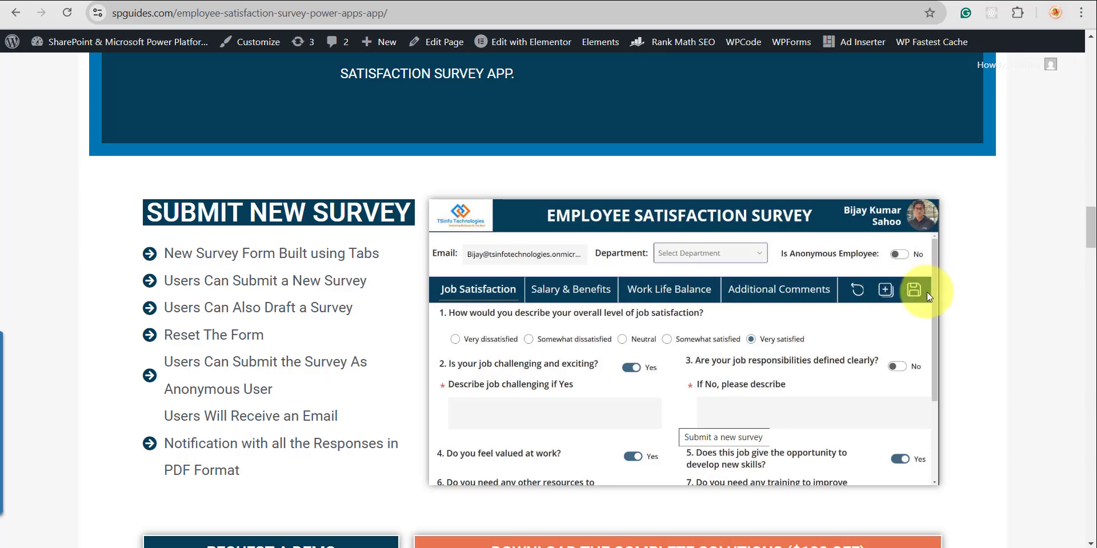
scroll(917, 290, "down", 8)
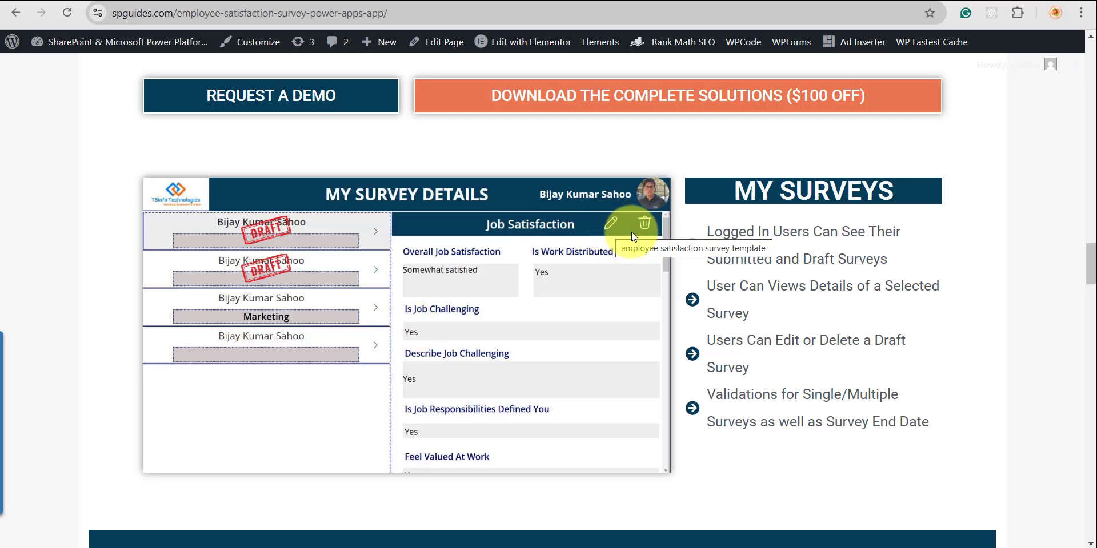
scroll(642, 232, "down", 10)
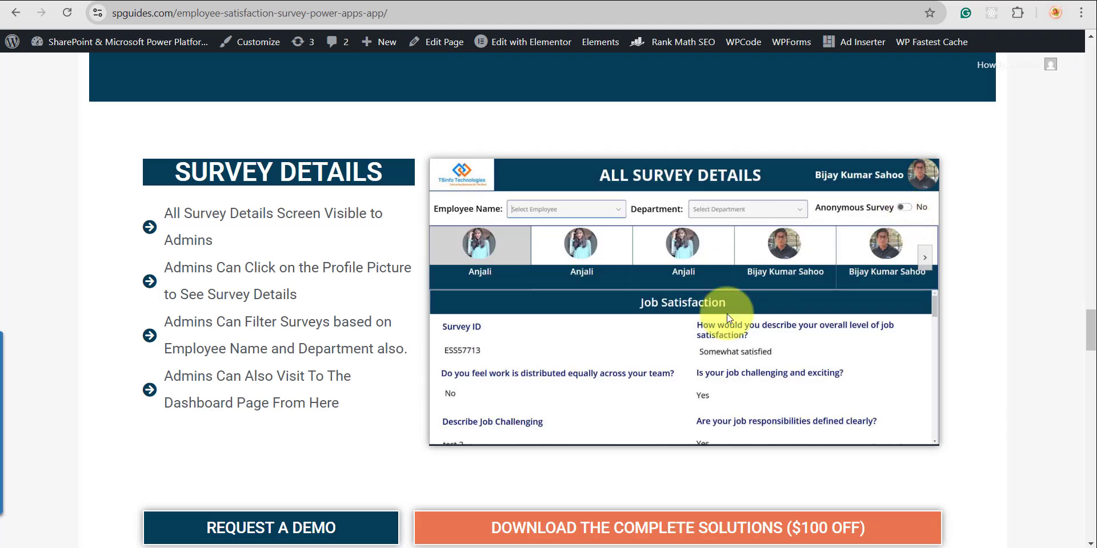
scroll(727, 314, "down", 8)
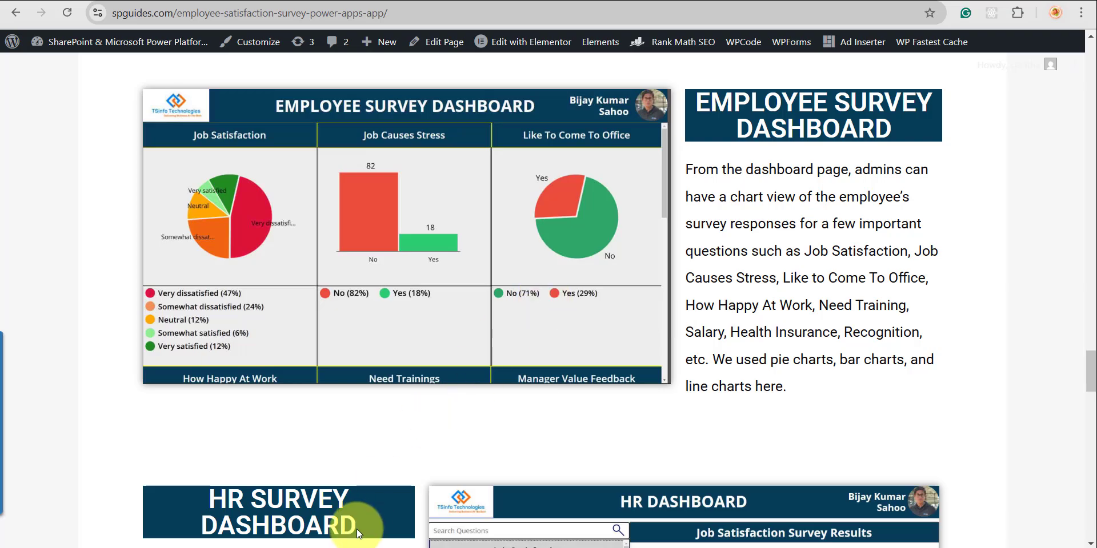
scroll(430, 445, "down", 7)
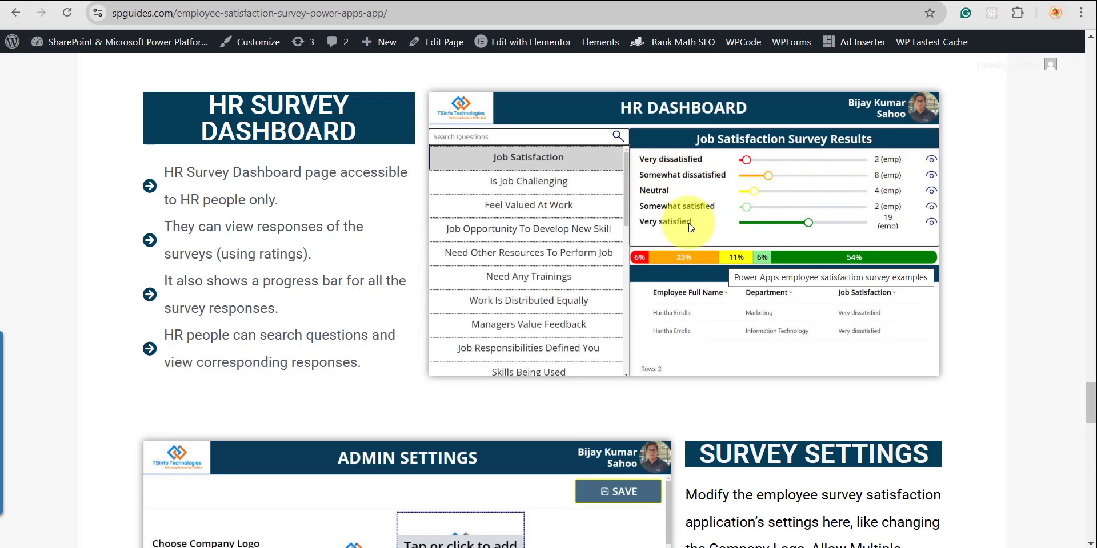
scroll(709, 345, "down", 5)
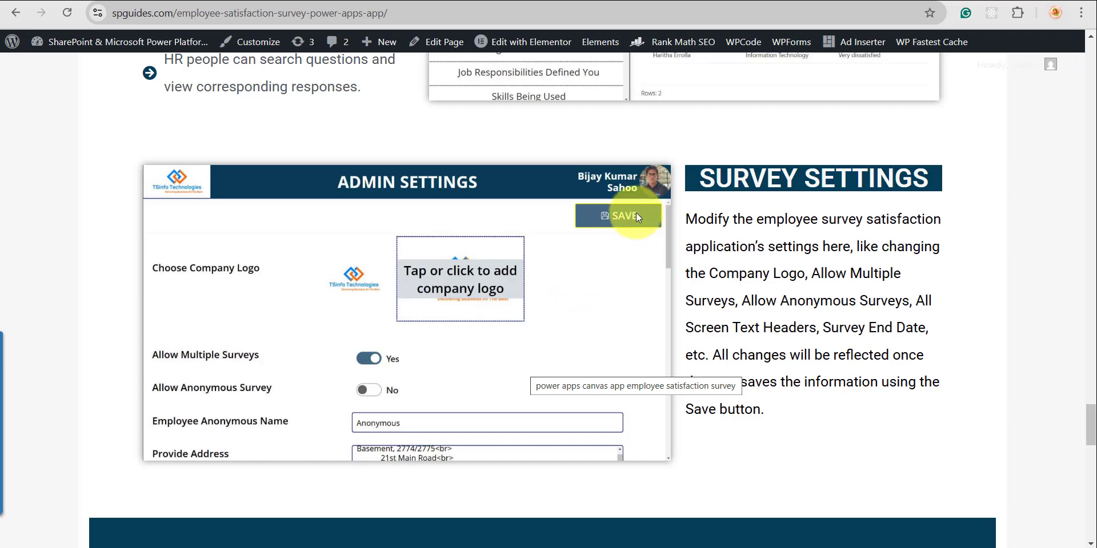
scroll(635, 212, "down", 20)
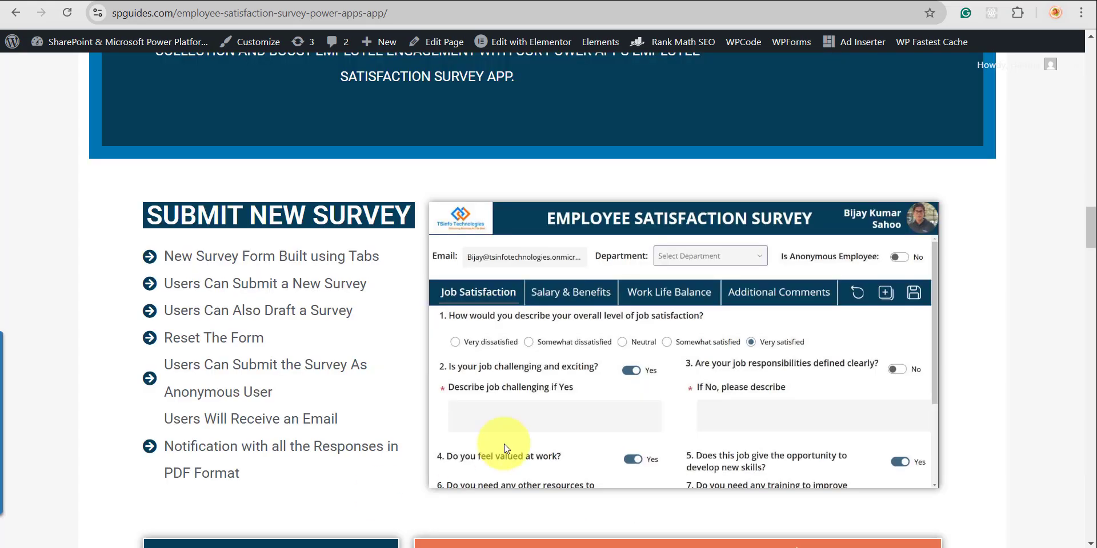
scroll(503, 448, "up", 7)
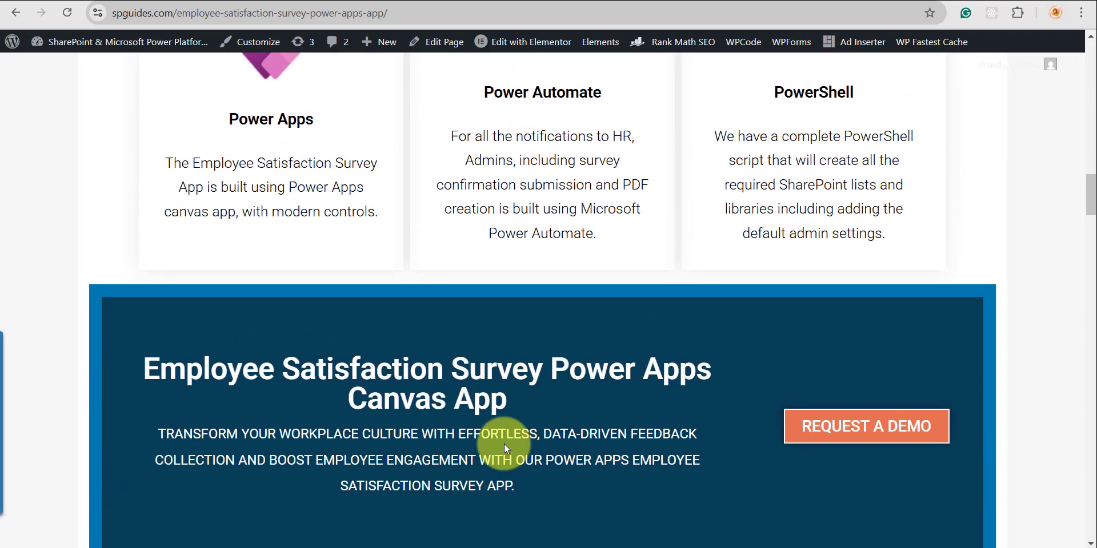
left_click(816, 442)
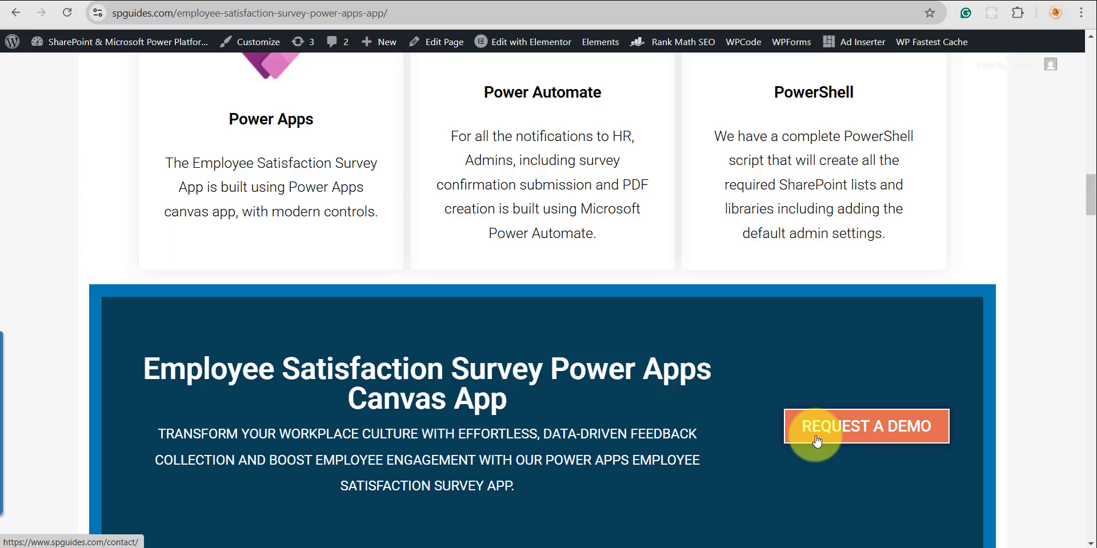
scroll(811, 440, "up", 15)
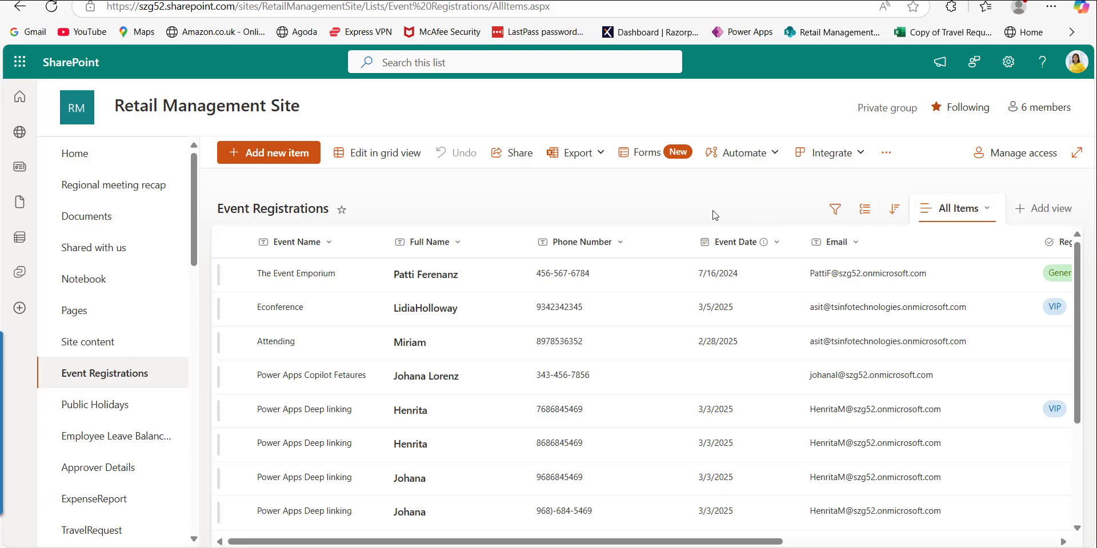
- Open the Phone Number column of the Event Registrations list for editing and bring up its column validation formula
left_click(591, 250)
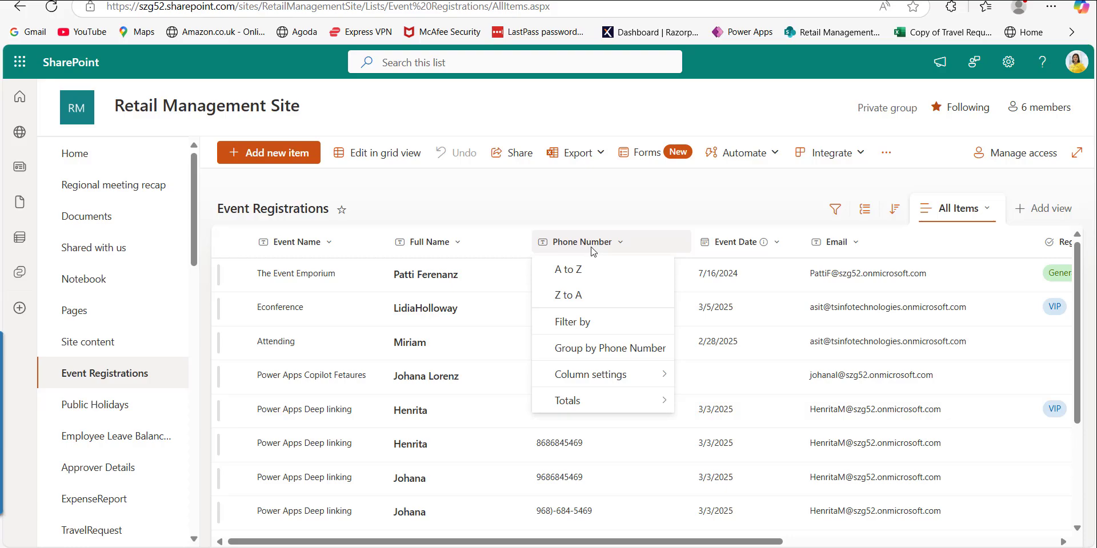
mouse_move(589, 375)
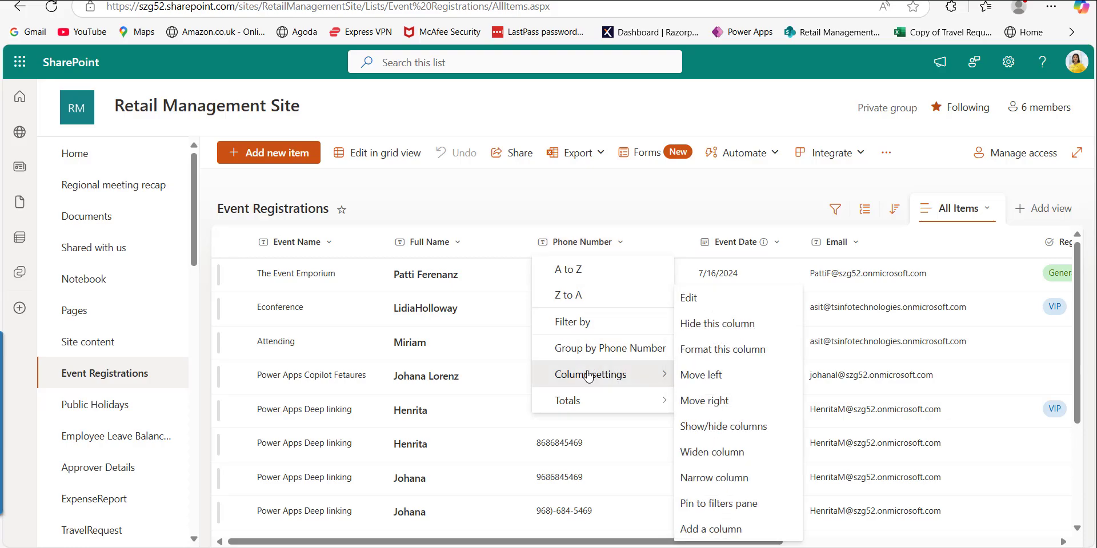
left_click(724, 302)
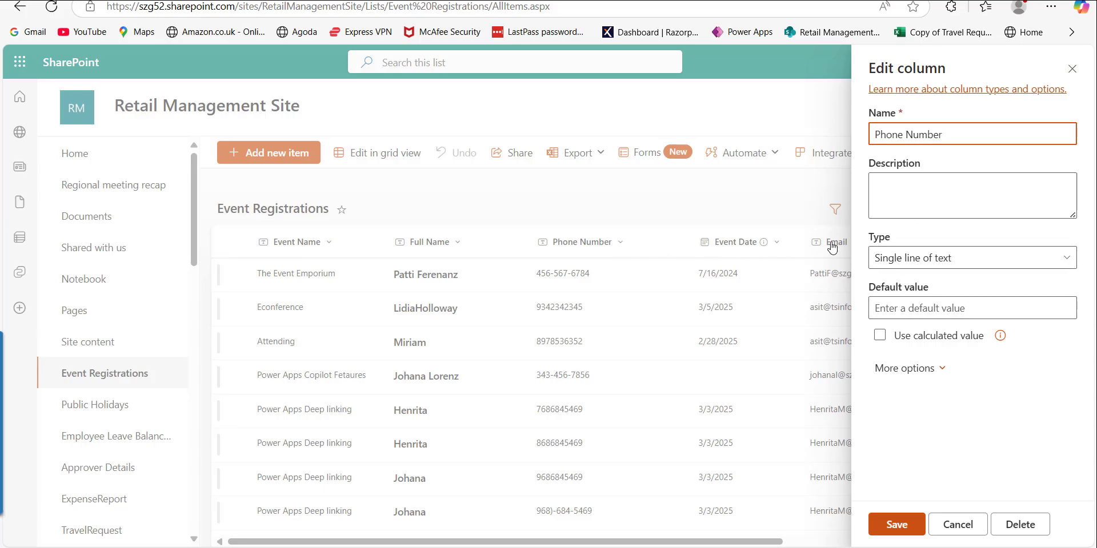
left_click(924, 372)
scroll(925, 377, "down", 5)
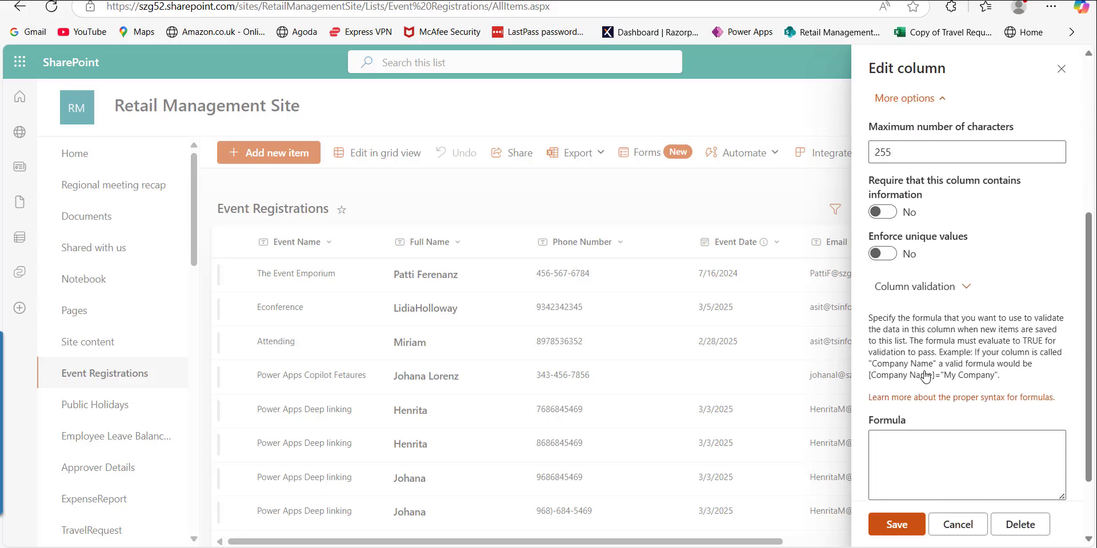
left_click(913, 406)
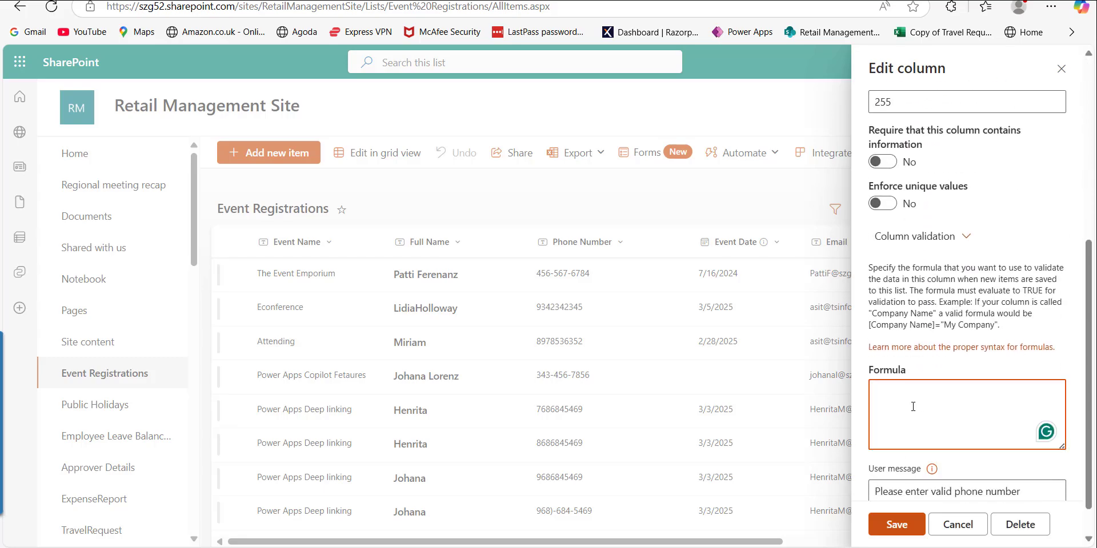
scroll(912, 407, "down", 1)
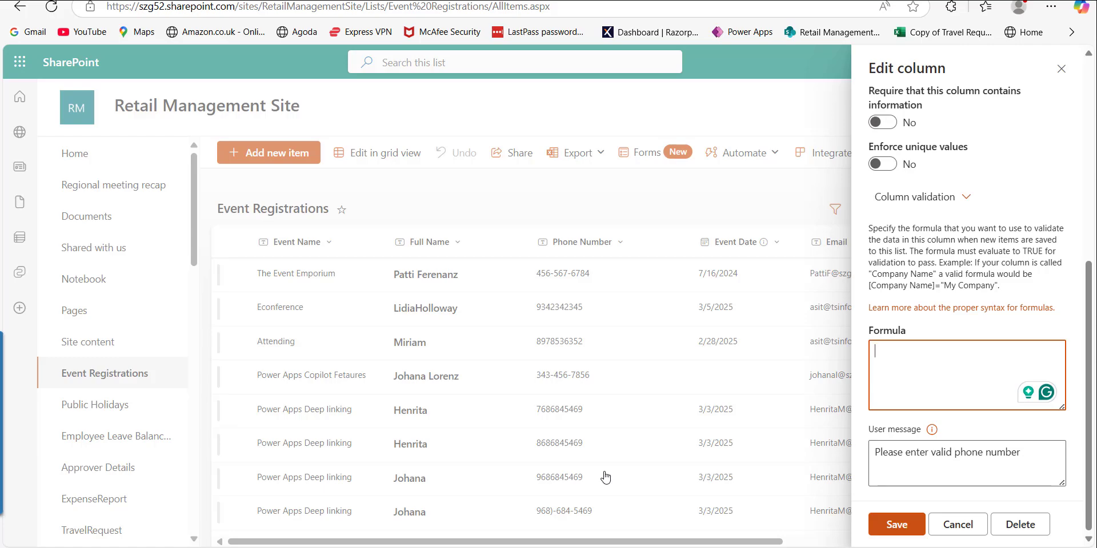
- Copy the prepared XXX-XXX-XXXX validation formula from the Notepad file into the Phone Number column's validation formula and save the column
left_click(715, 547)
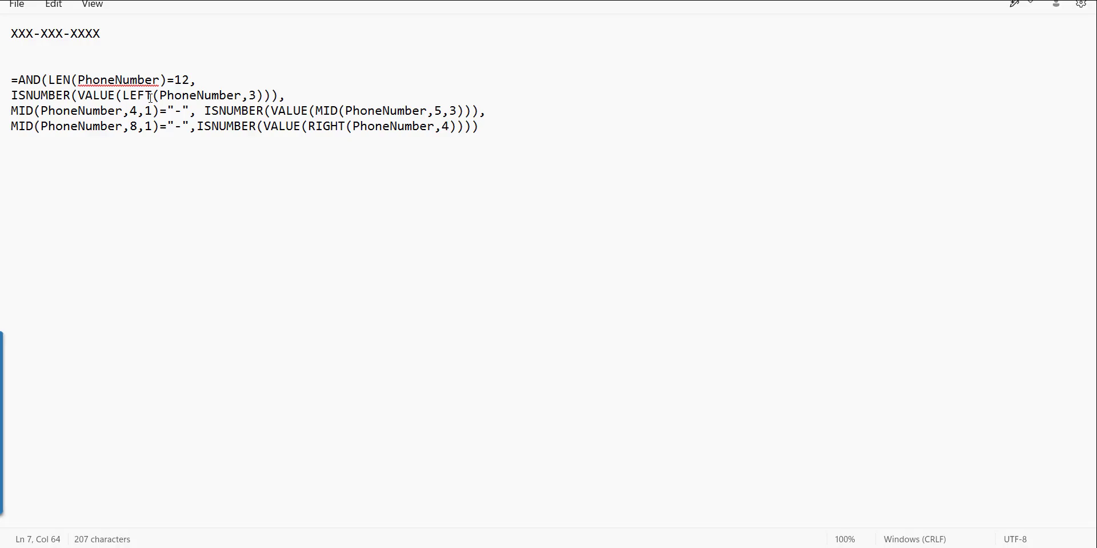
left_click(235, 96)
left_click_drag(486, 127, 10, 80)
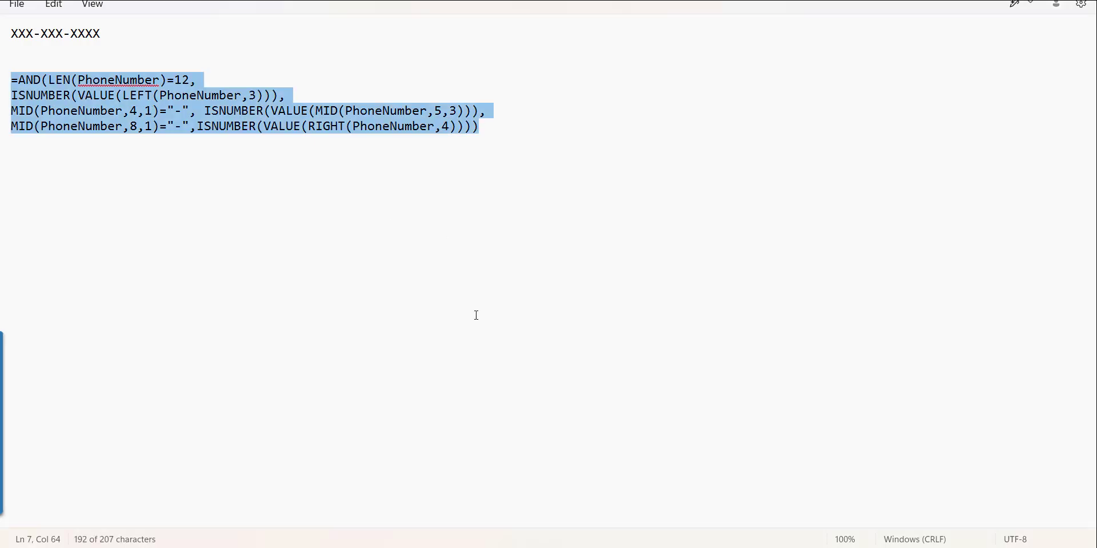
key("alt+Tab")
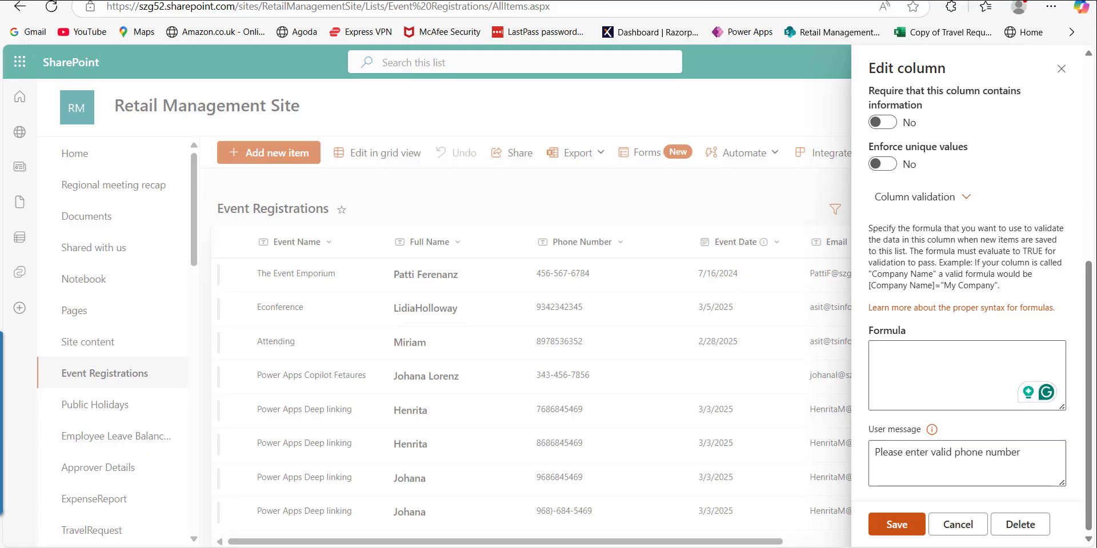
left_click(905, 360)
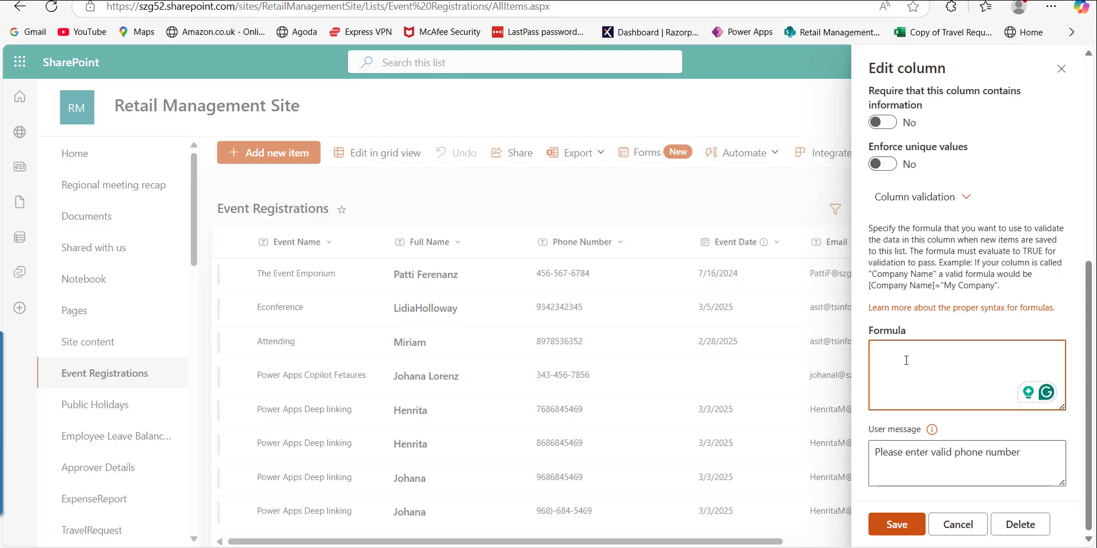
key("ctrl+v")
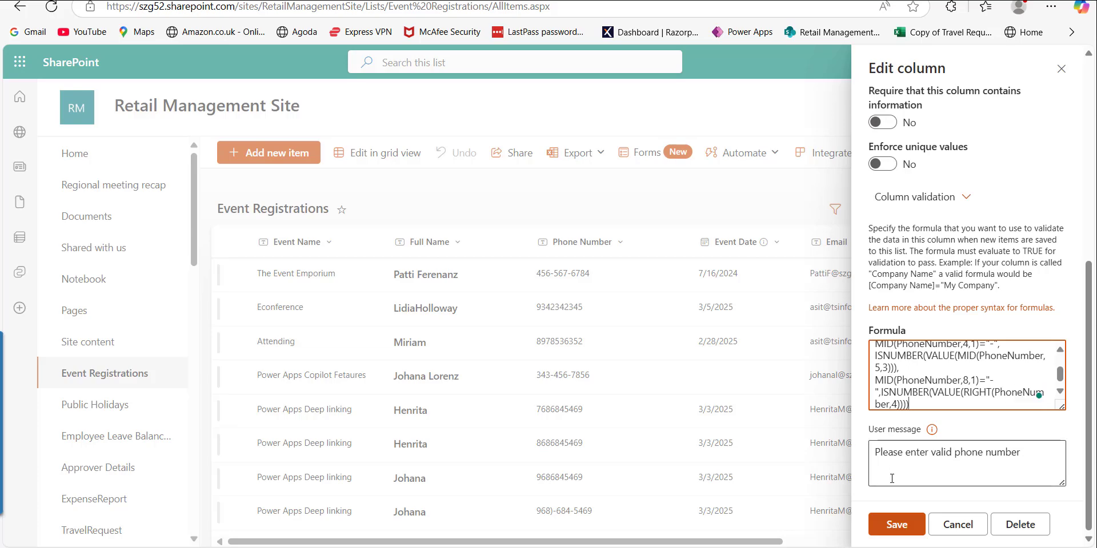
left_click(894, 529)
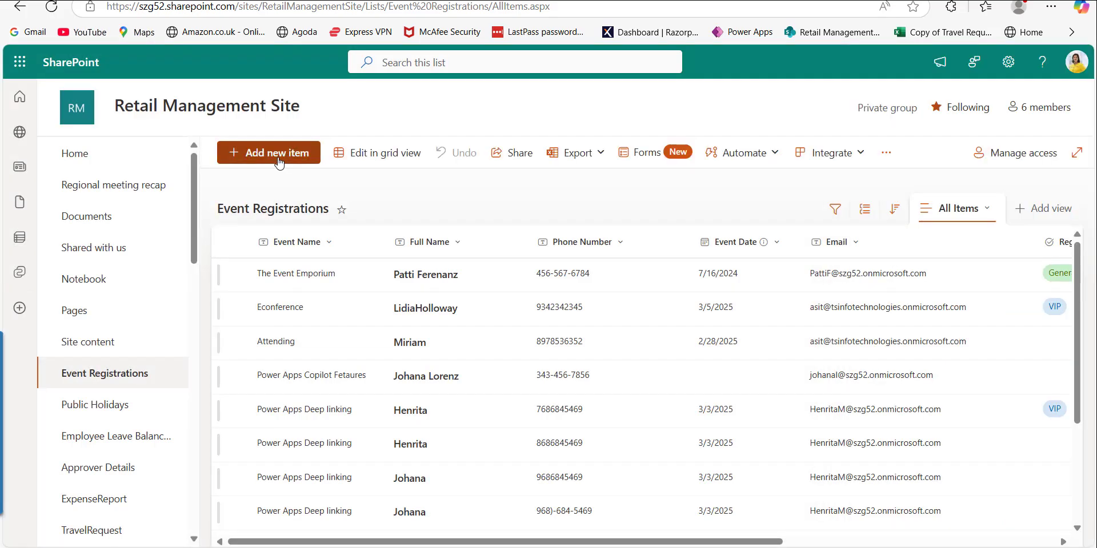
- Create a new list item with an overly long phone number without hyphens and try to save it
left_click(279, 163)
left_click(259, 382)
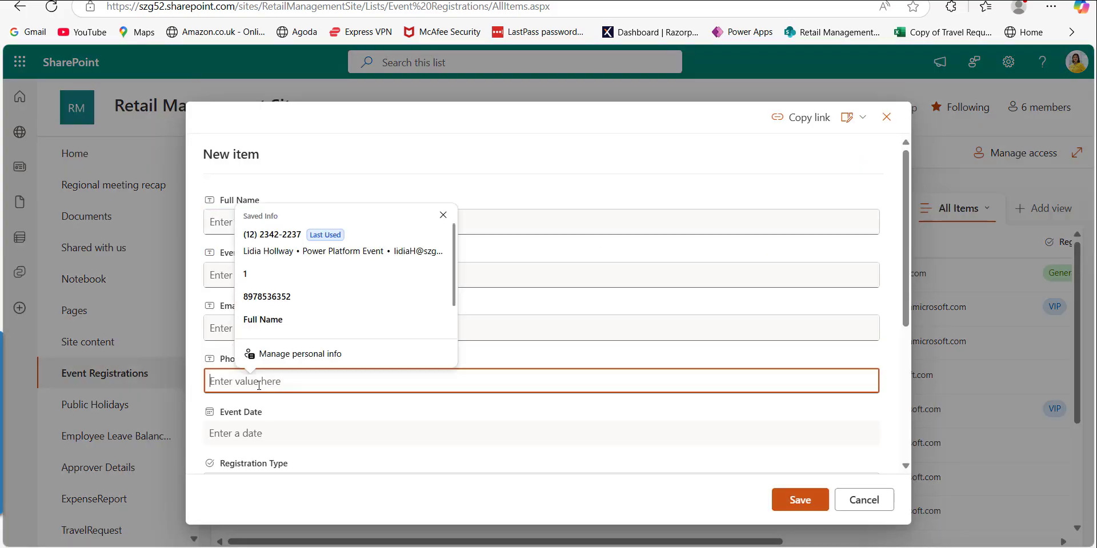
type("89")
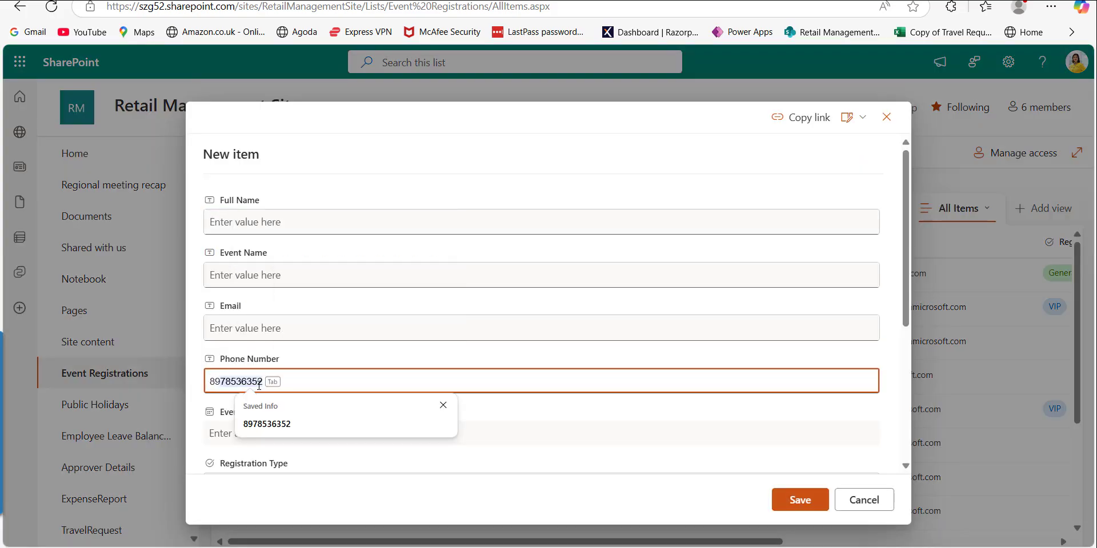
type("8767887")
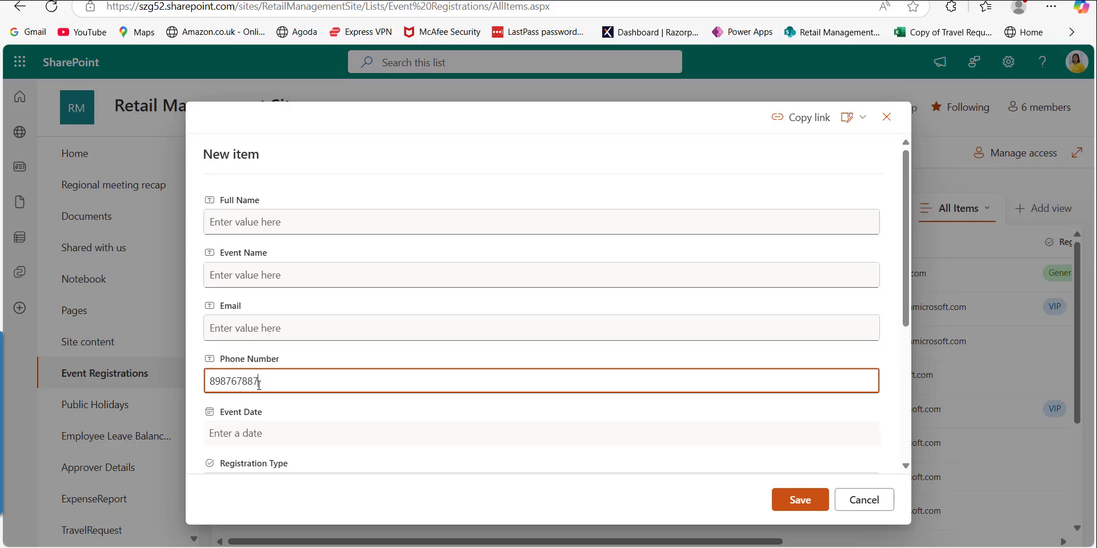
type("8967564")
left_click(790, 505)
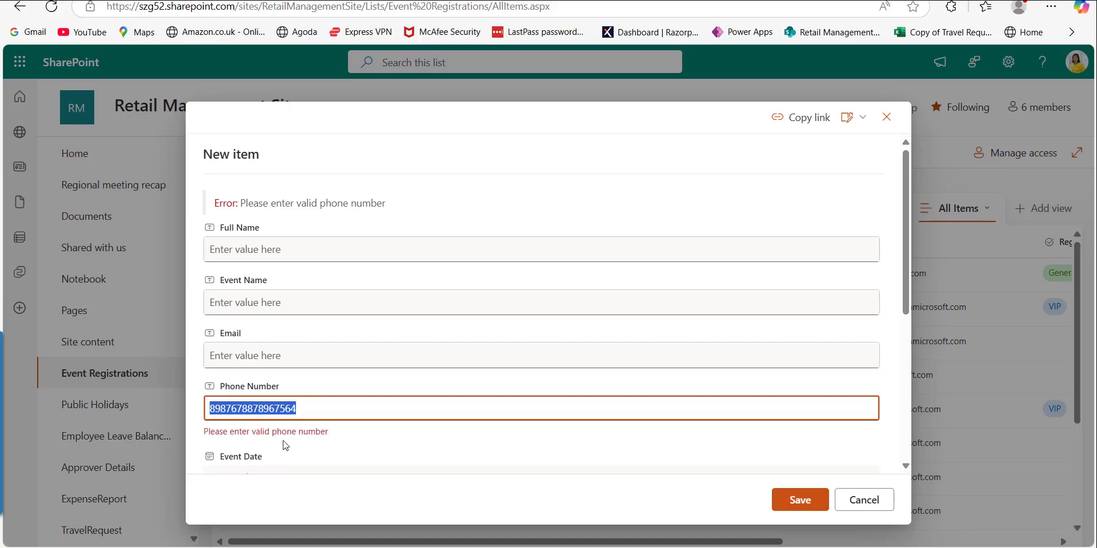
- Replace the phone number with a hyphenated one whose last group has only three digits, and try to save the item
left_click(322, 410)
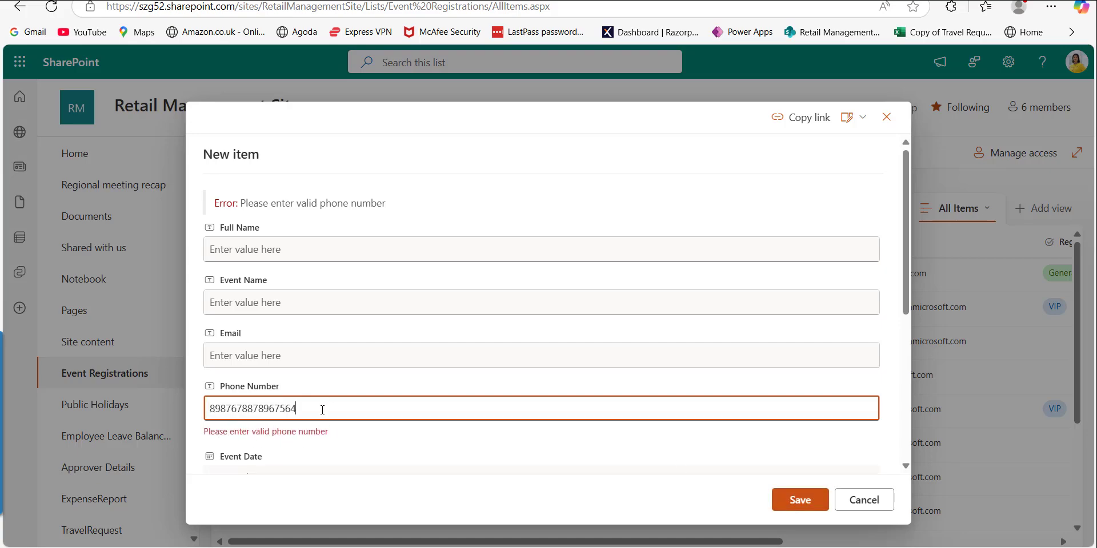
key("BackSpace")
key("BackSpace")
key("BackSpace")
key("BackSpace")
key("BackSpace")
key("BackSpace")
key("BackSpace")
key("BackSpace")
key("BackSpace")
key("BackSpace")
key("BackSpace")
key("BackSpace")
type("-456-567")
left_click(799, 506)
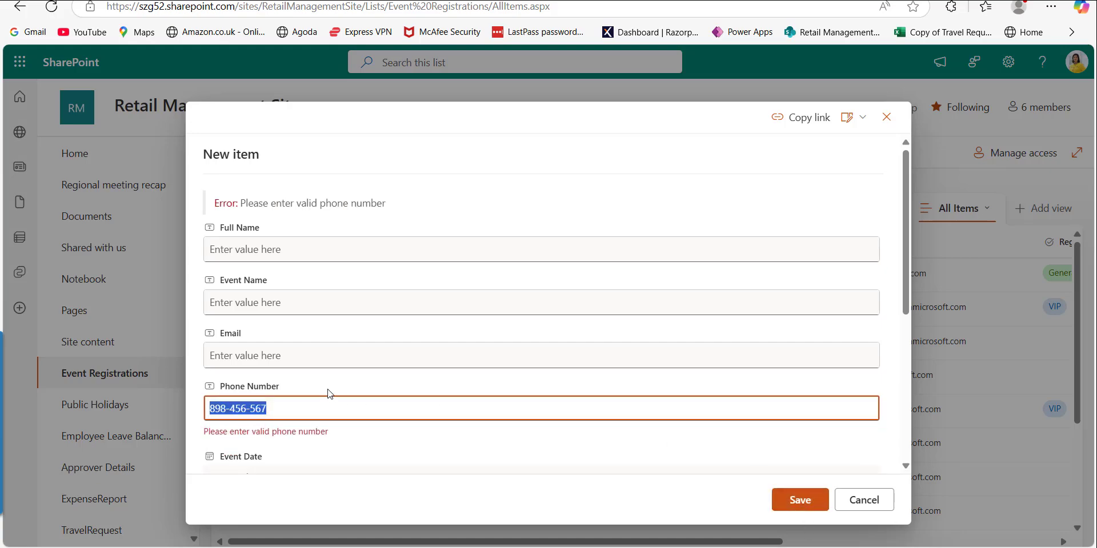
- Complete the phone number with an 8 as the fourth digit of its last group and save the item
left_click(299, 407)
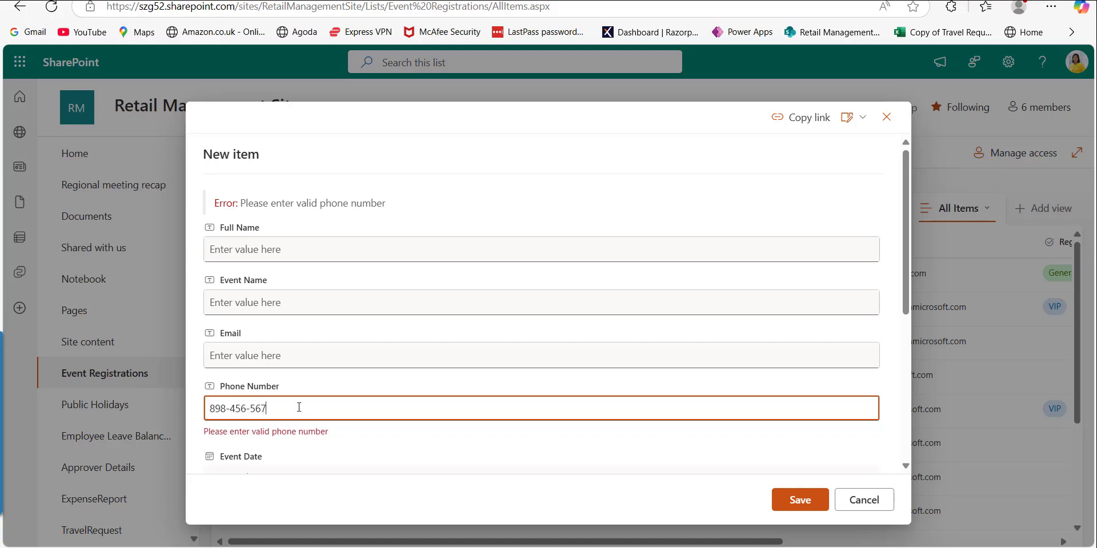
type("8")
left_click(796, 504)
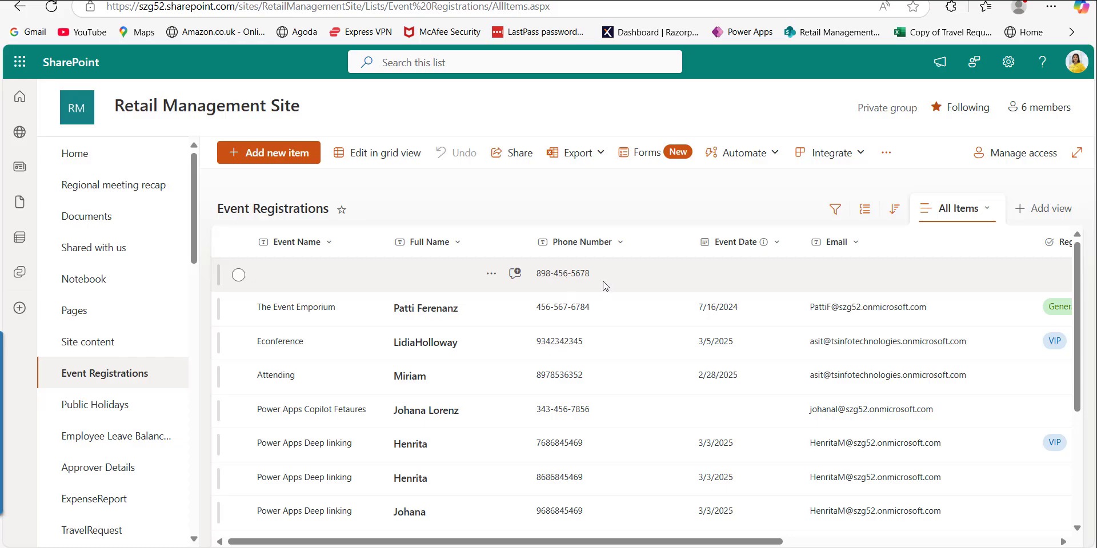
- Switch to Notepad, copy the XXXXXXXXXX validation formula requiring ten digits starting with 7, 8 or 9, and return to the SharePoint list
key("alt+Tab")
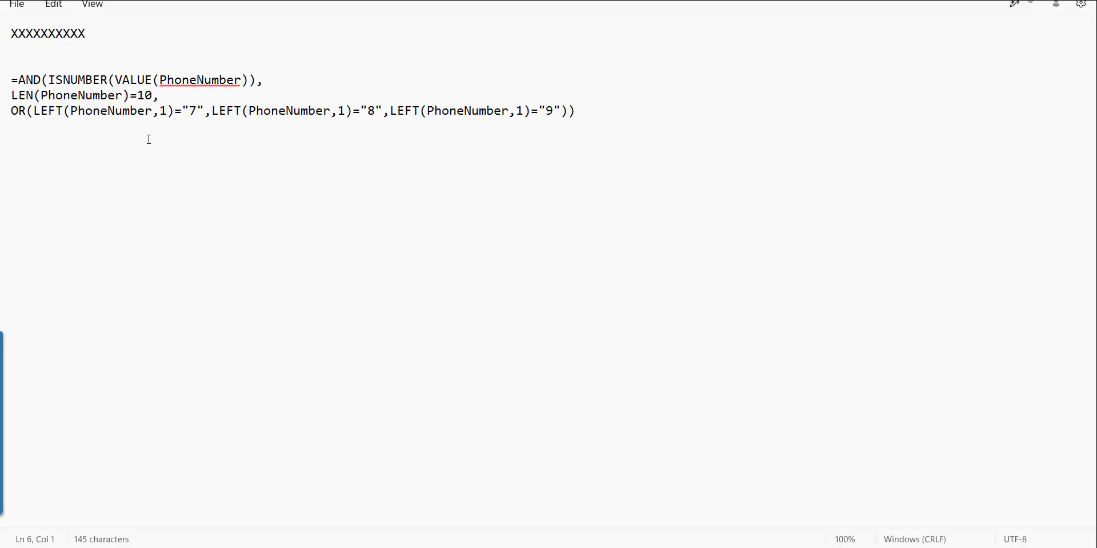
left_click_drag(577, 112, 10, 80)
key("ctrl+c")
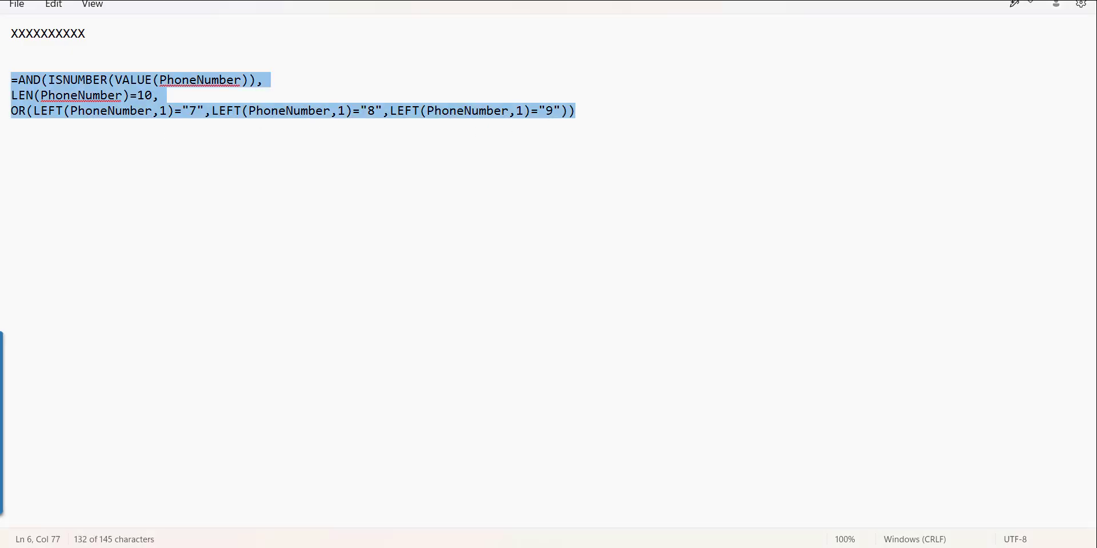
key("alt+Tab")
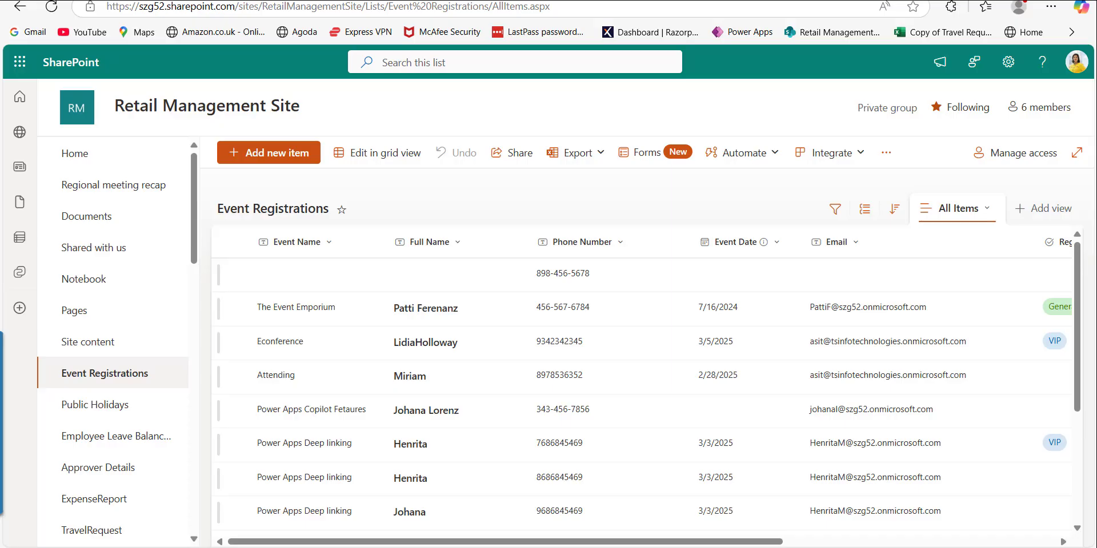
- Open the Phone Number column of the Event Registrations list for editing and bring up its validation formula
left_click(610, 246)
mouse_move(605, 377)
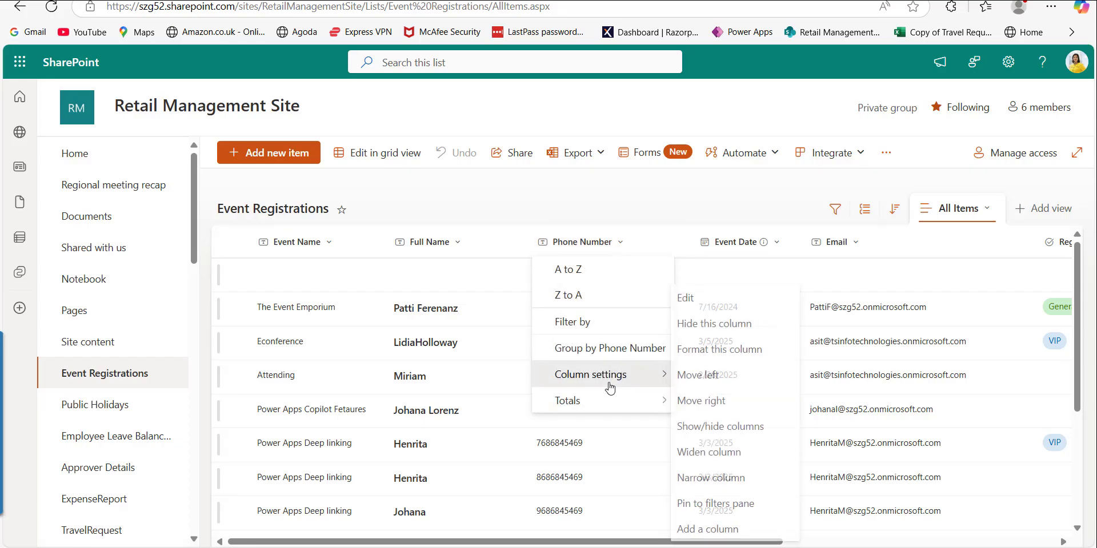
left_click(702, 301)
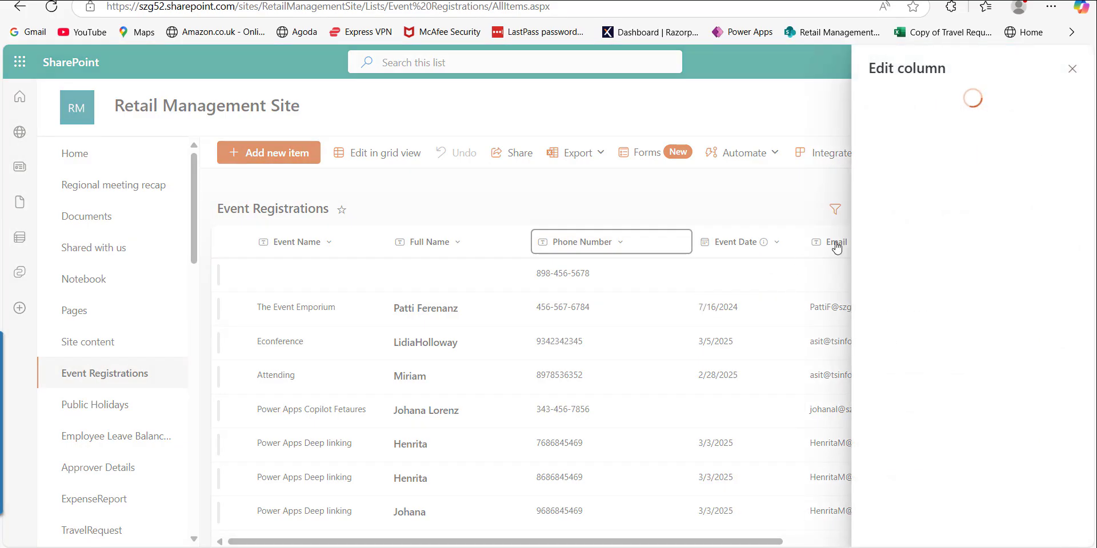
left_click(947, 371)
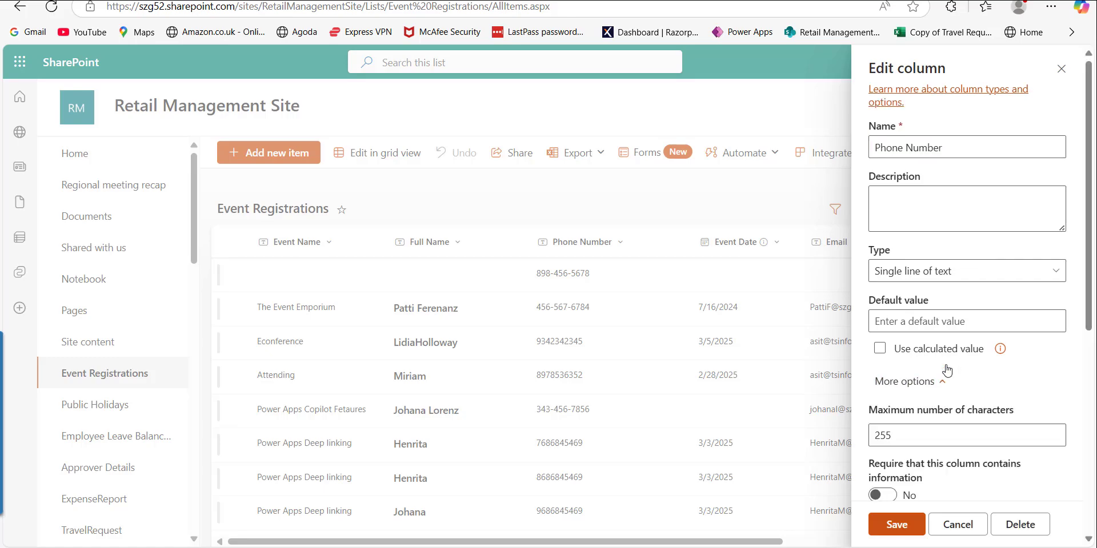
scroll(948, 377, "down", 3)
- Replace the Phone Number column's validation formula with the copied ten-digit formula and save the column
left_click(949, 390)
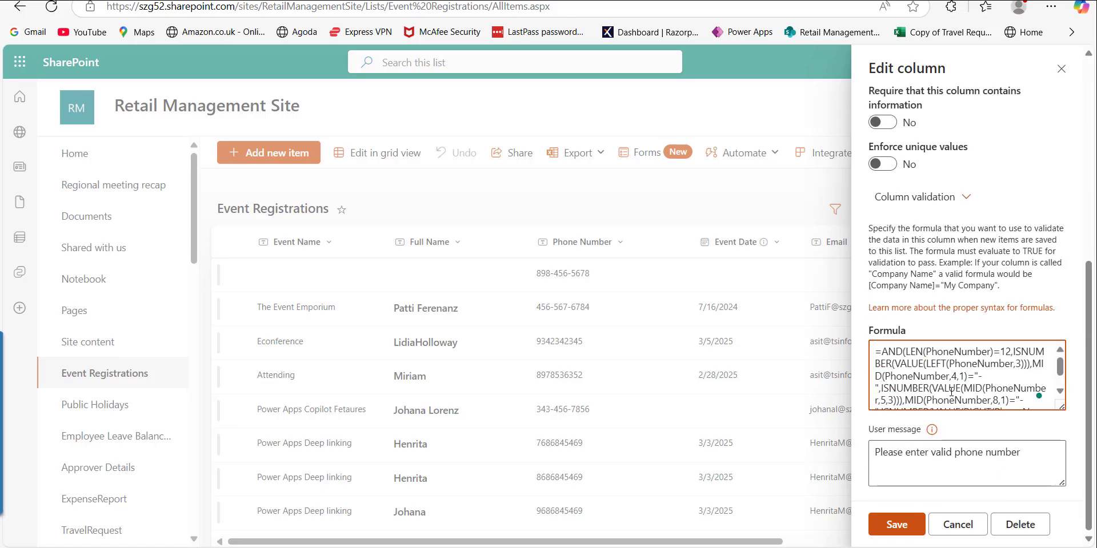
key("ctrl+a")
key("BackSpace")
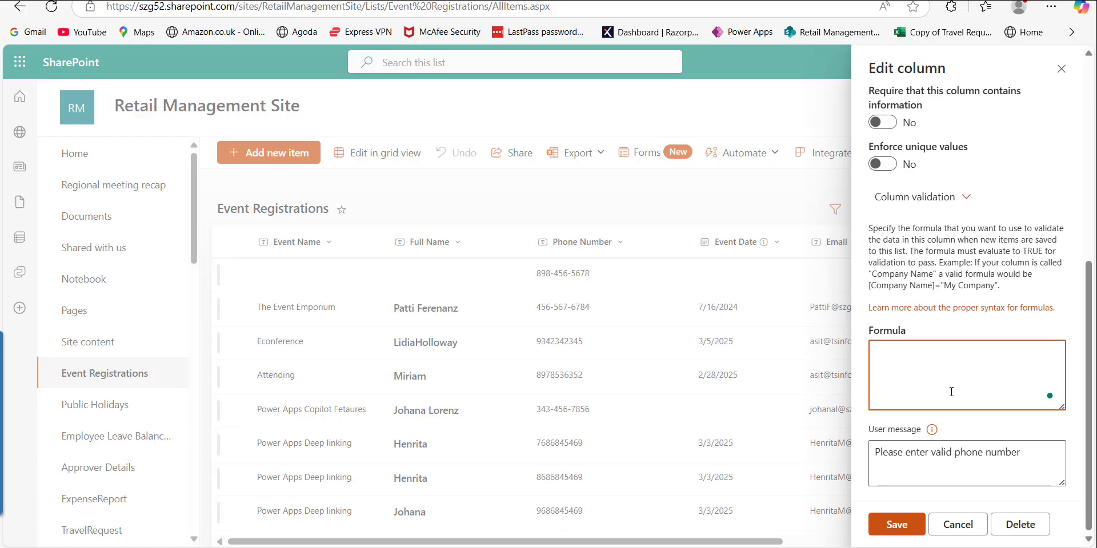
key("ctrl+v")
scroll(951, 392, "up", 1)
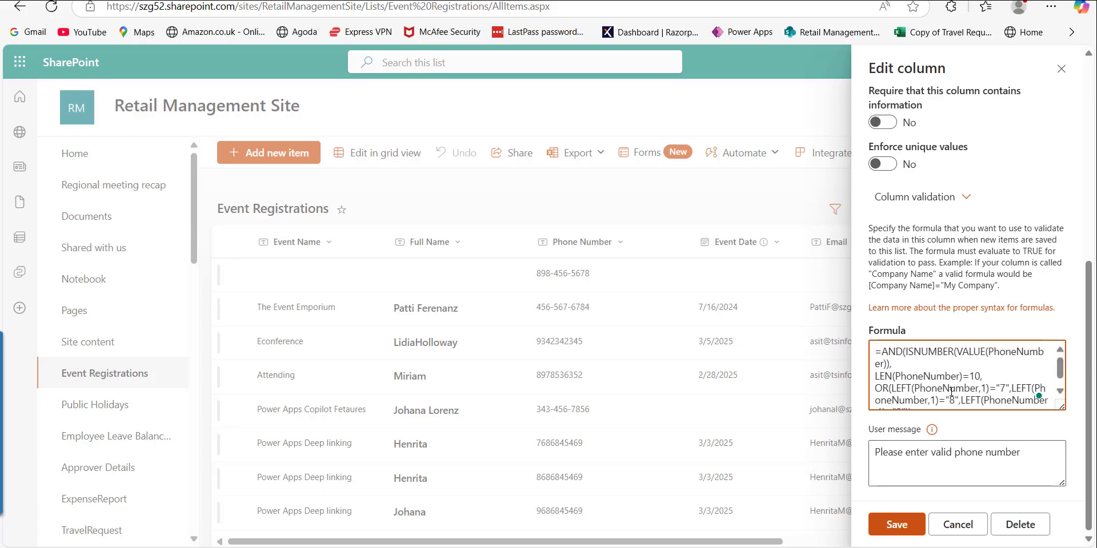
scroll(951, 392, "down", 1)
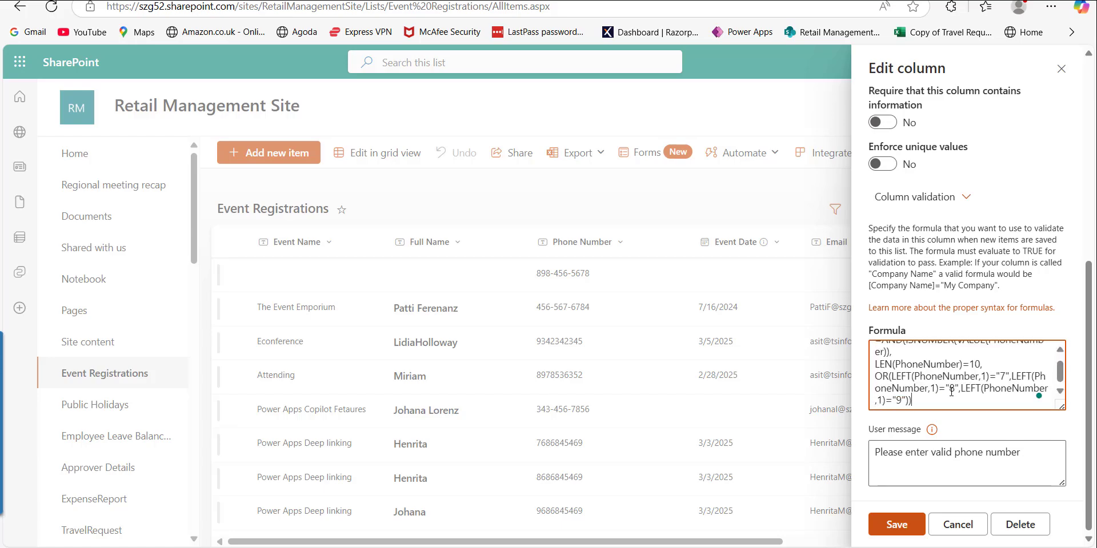
left_click(898, 525)
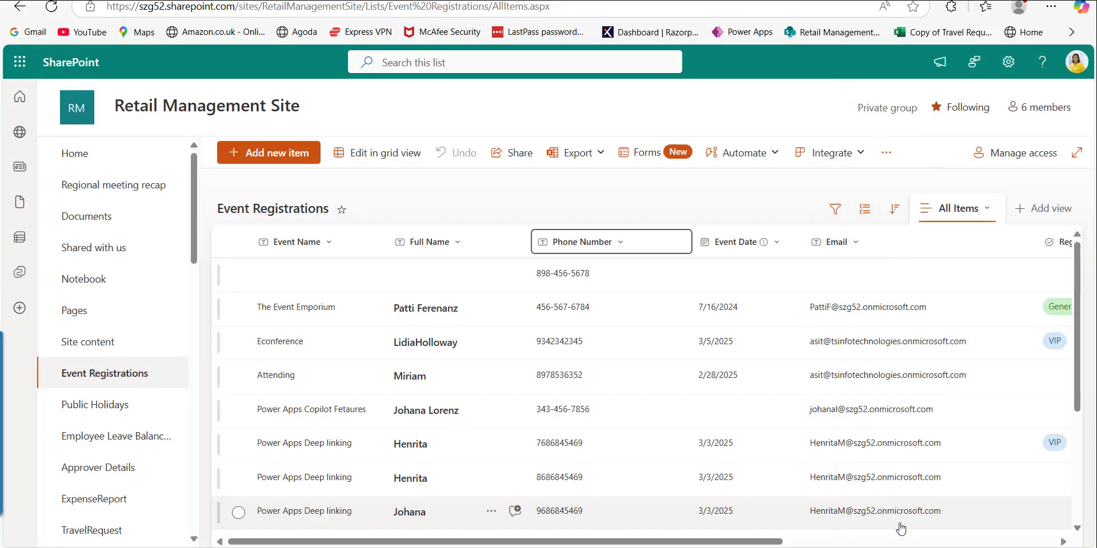
- Create a new list item with a hyphenated ten-digit phone number starting with 4 and try to save it
left_click(290, 156)
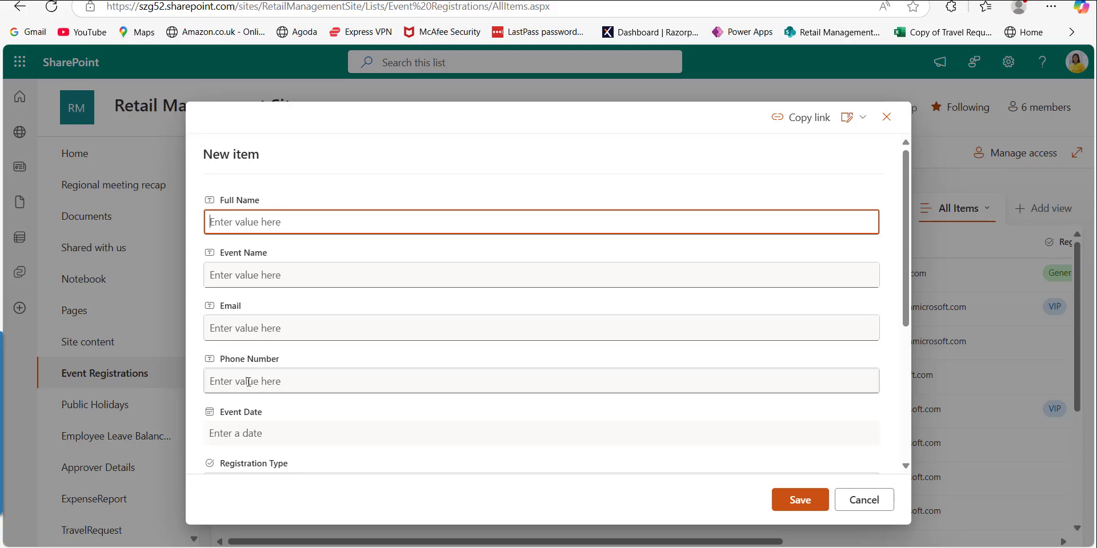
left_click(248, 382)
type("456")
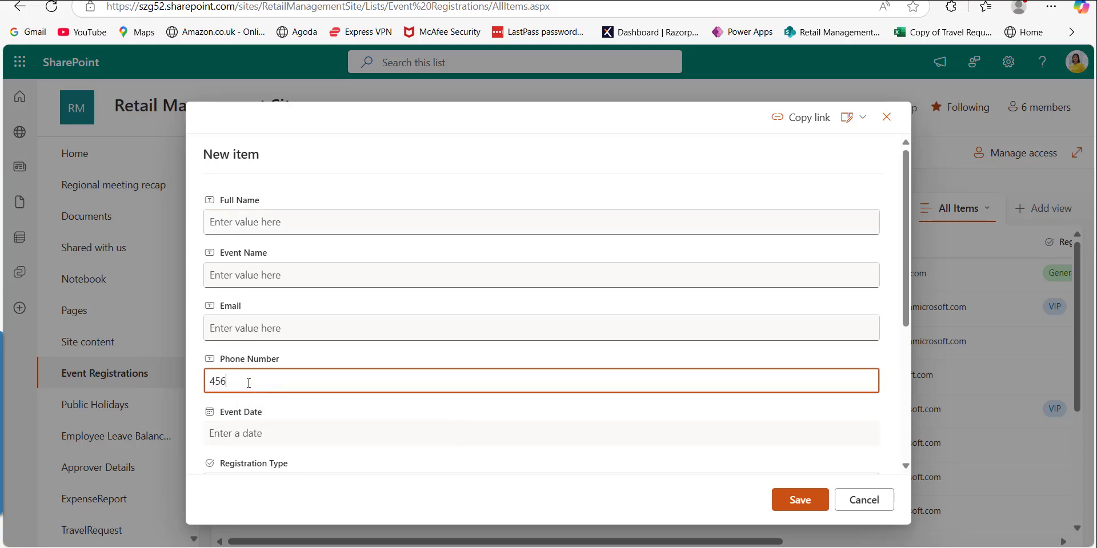
type("-456-6789")
left_click(787, 501)
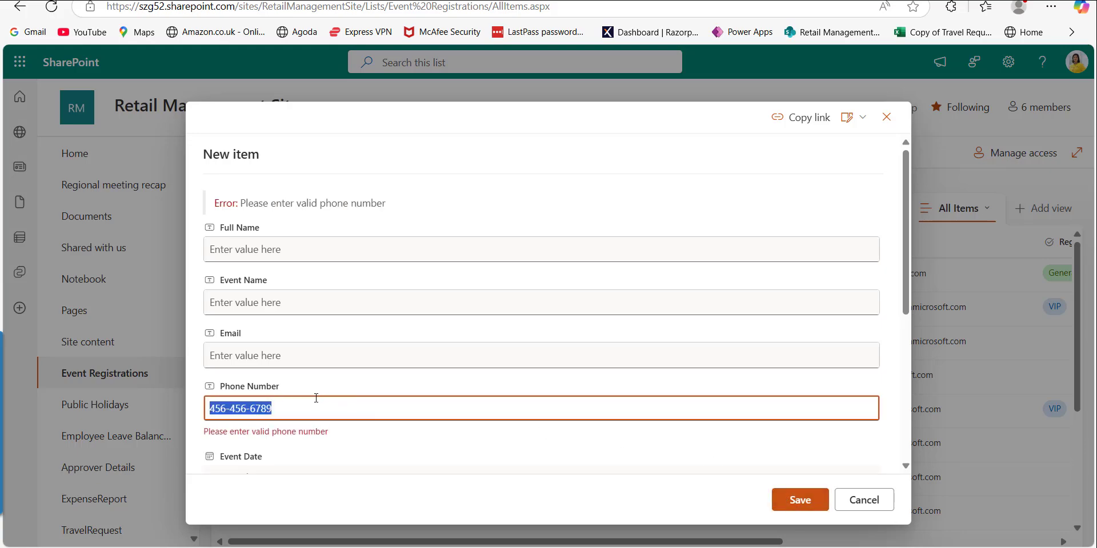
- Remove both hyphens from the new item's phone number and try to save the item
left_click(228, 410)
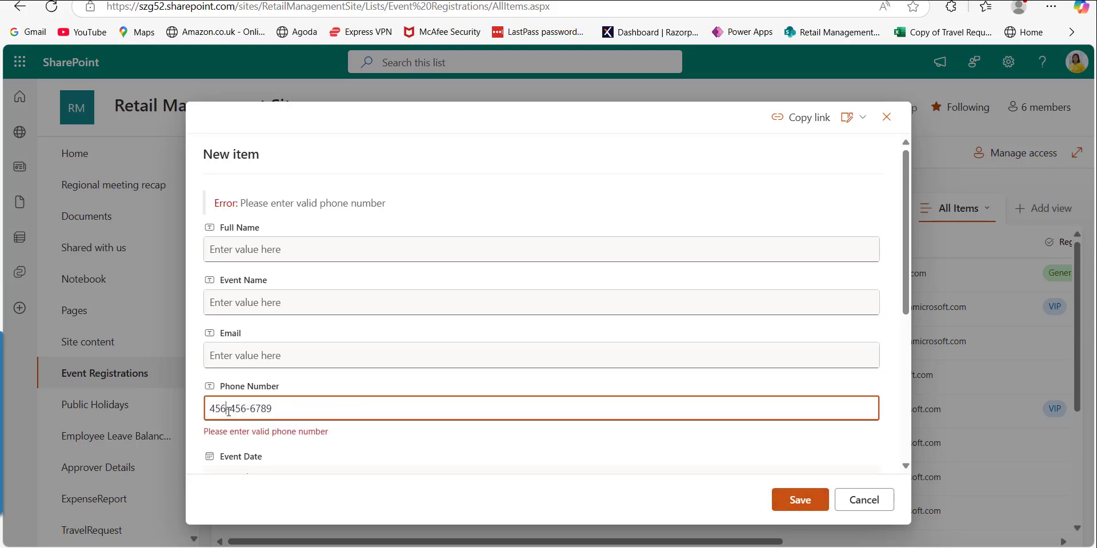
key("BackSpace")
left_click(247, 408)
key("BackSpace")
left_click(798, 500)
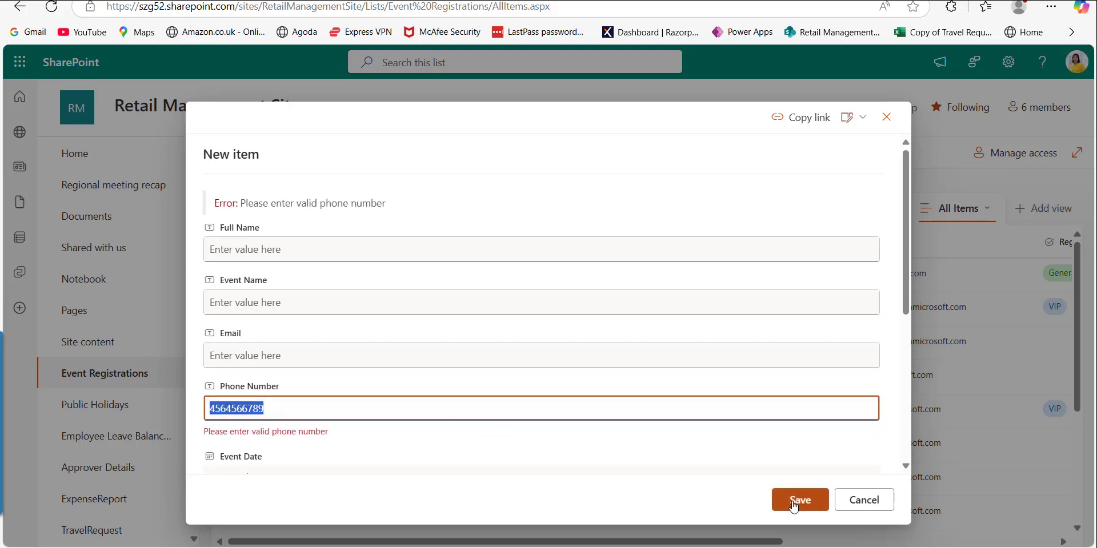
- Change the phone number's first digit to 7, append an extra 8 to make eleven digits, and try to save the item
left_click(220, 409)
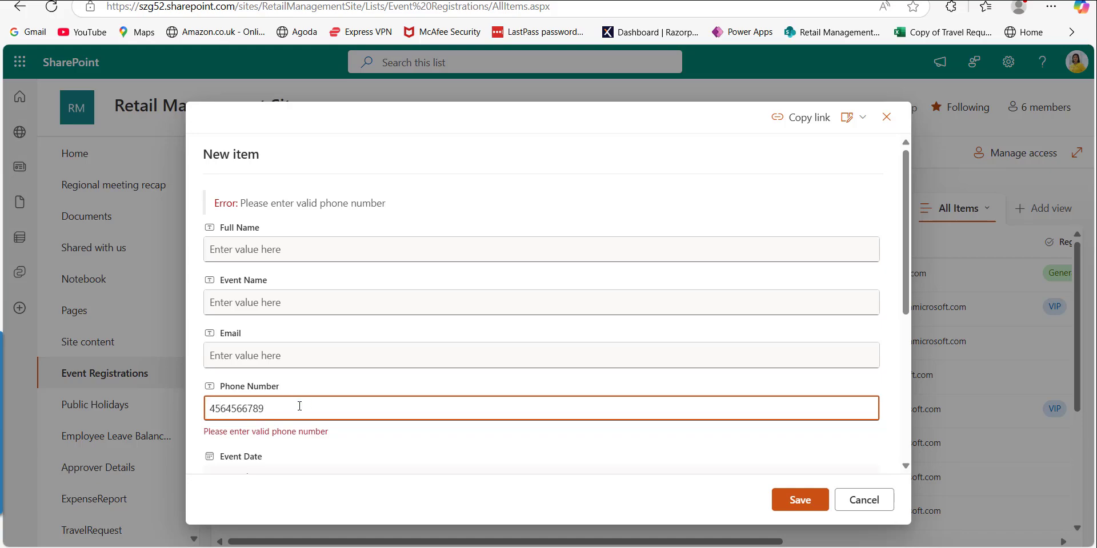
type("8")
left_click(217, 408)
key("BackSpace")
type("7")
left_click(800, 505)
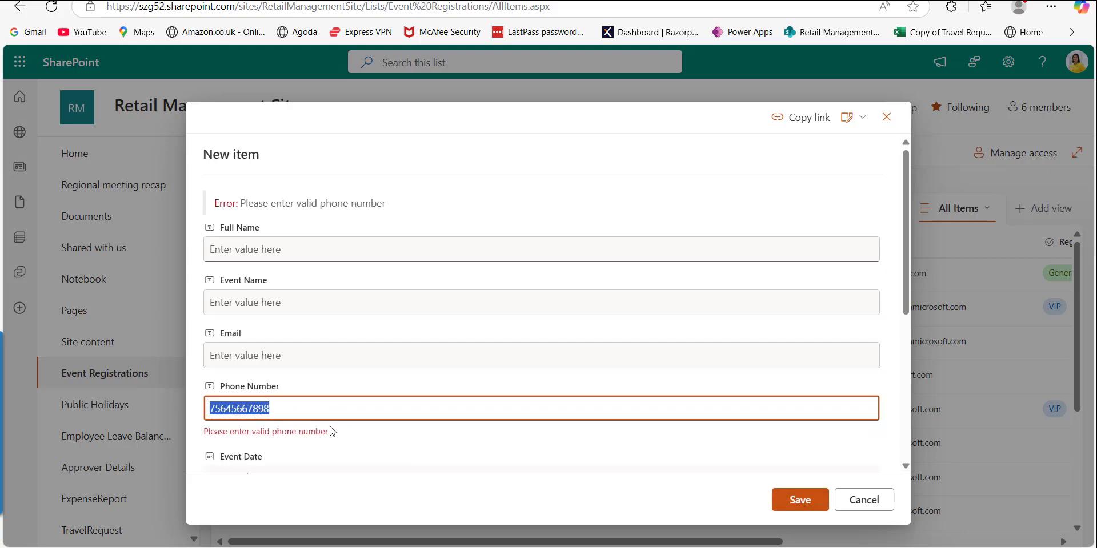
- Replace the phone number's last digit with the letter A and try to save the item
left_click(280, 410)
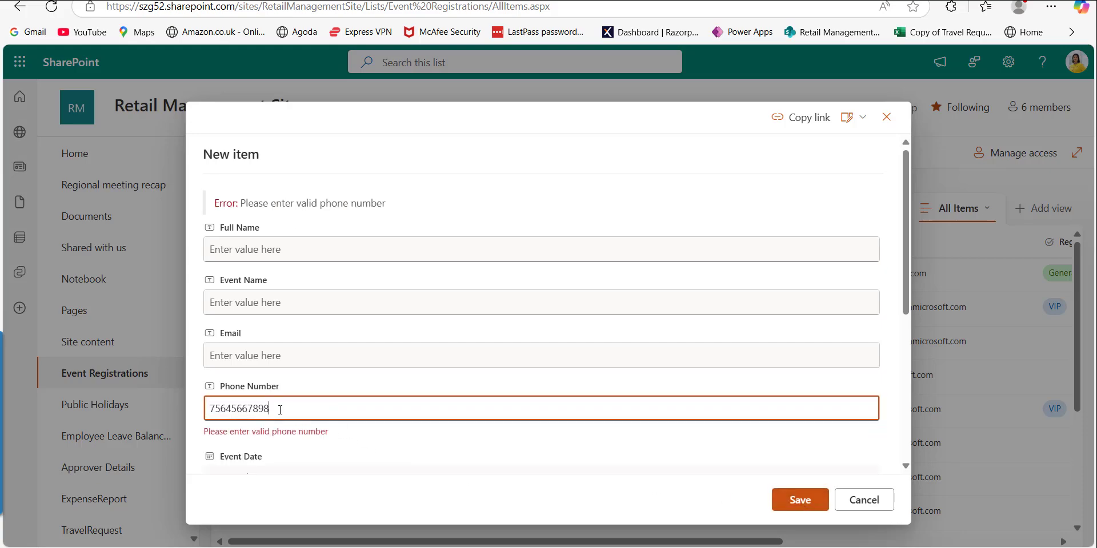
key("BackSpace")
type("A")
left_click(794, 502)
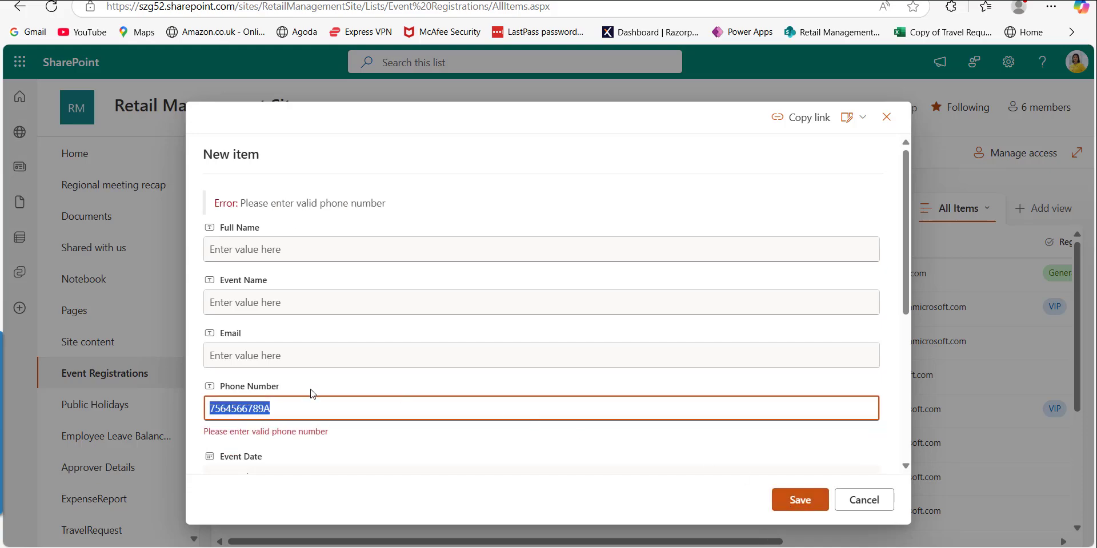
- Shorten the phone number to ten characters by deleting the digit before the A, and try to save the item
left_click(264, 409)
key("BackSpace")
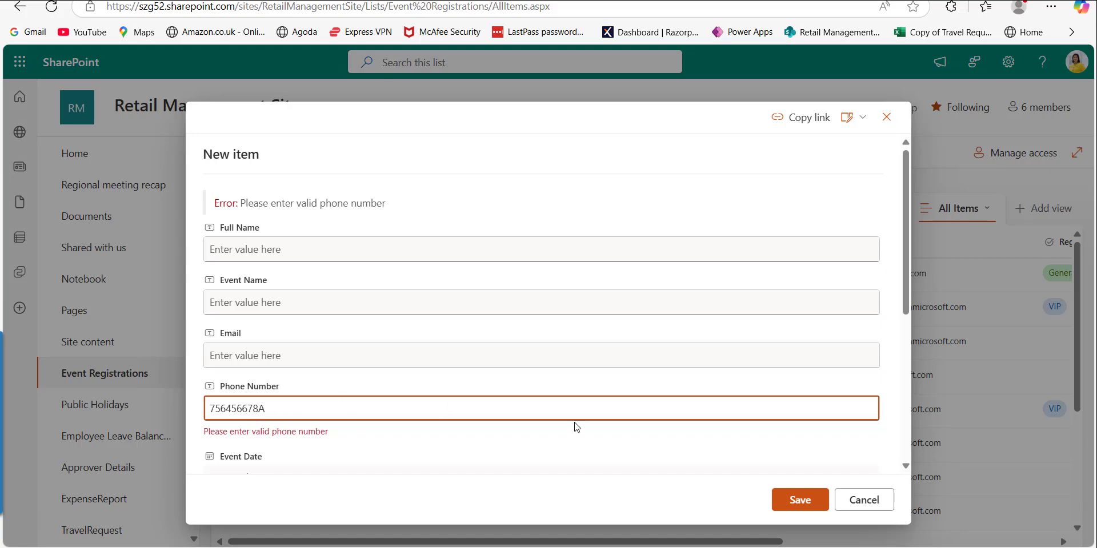
left_click(802, 502)
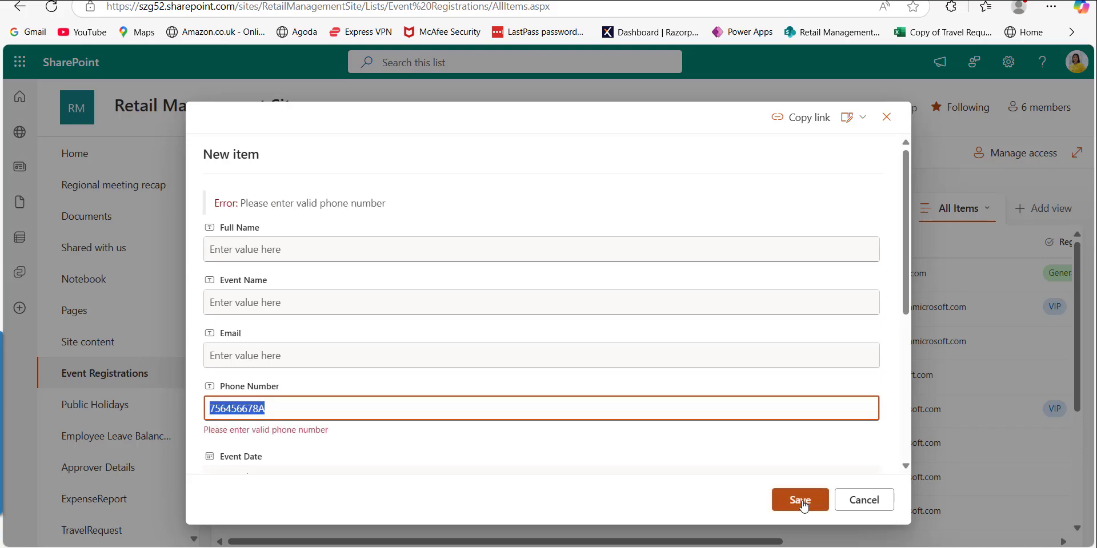
- Replace the trailing A of the phone number with the digit 8 and save the item
left_click(319, 406)
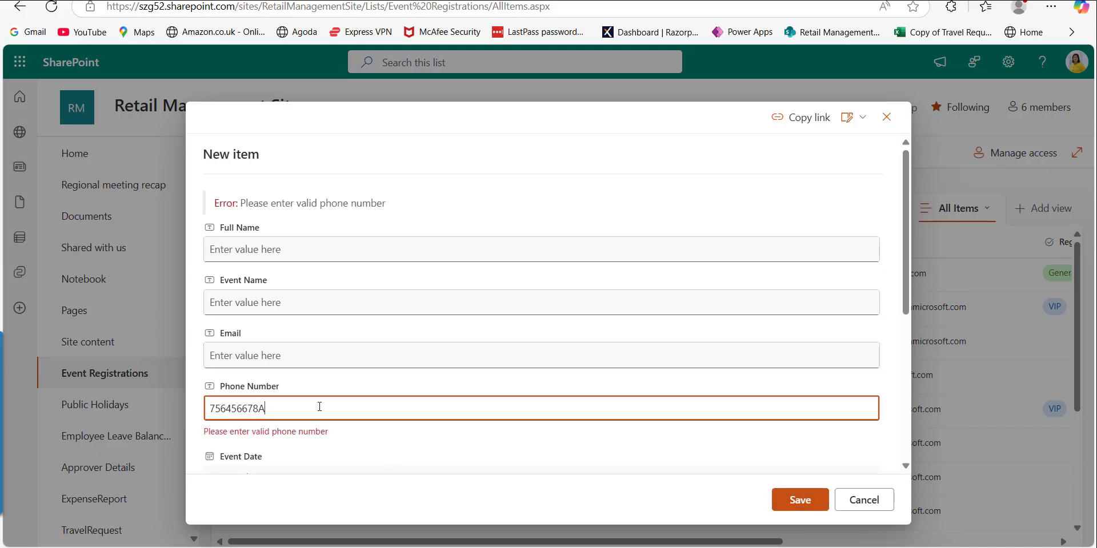
key("BackSpace")
type("8")
left_click(799, 501)
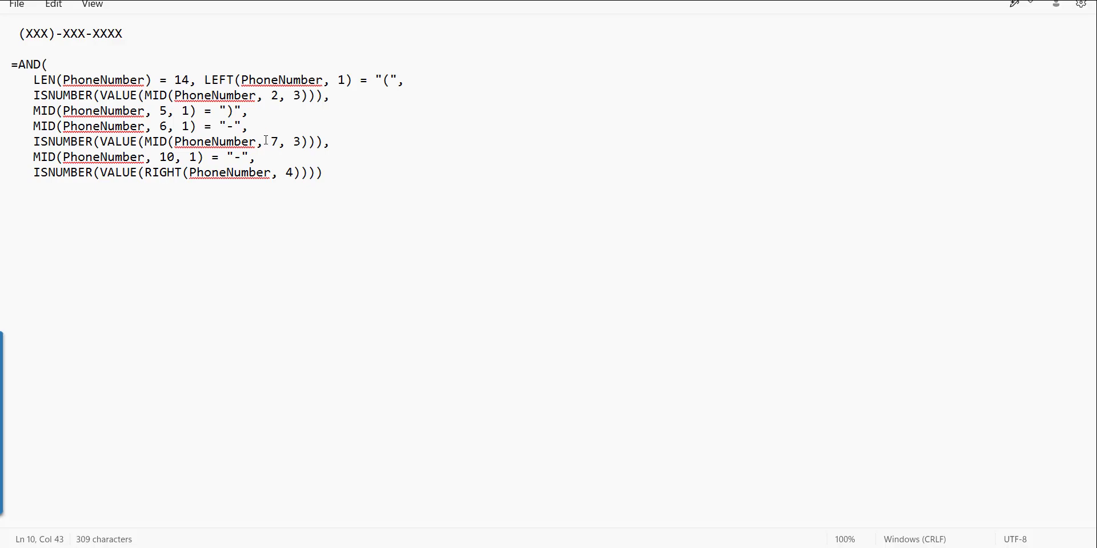
- Replace the Phone Number column's validation formula with the prepared (XXX)-XXX-XXXX formula from Notepad and save the column
left_click_drag(342, 174, 11, 64)
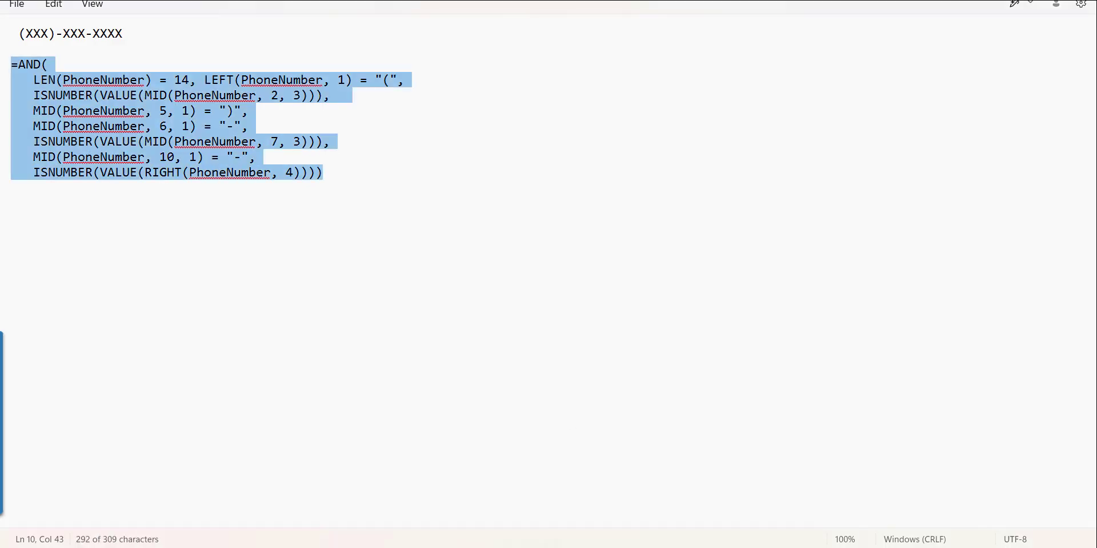
left_click(652, 543)
left_click(588, 239)
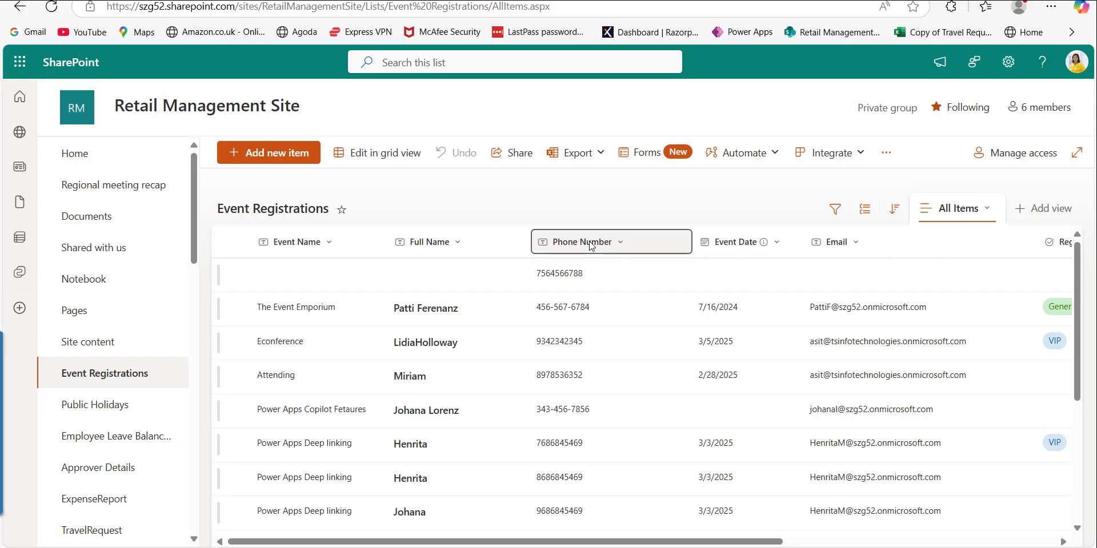
mouse_move(618, 370)
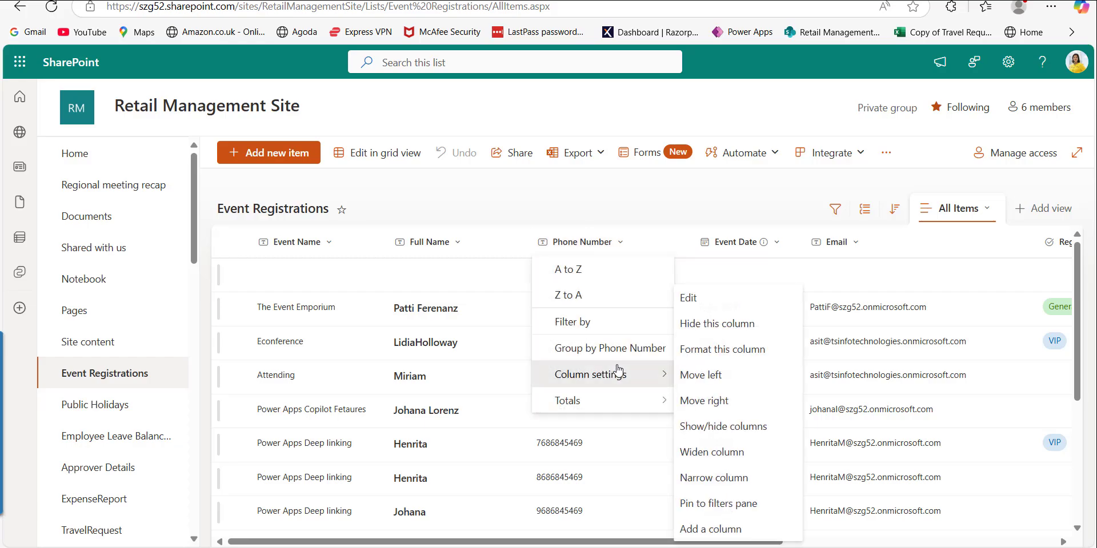
left_click(691, 298)
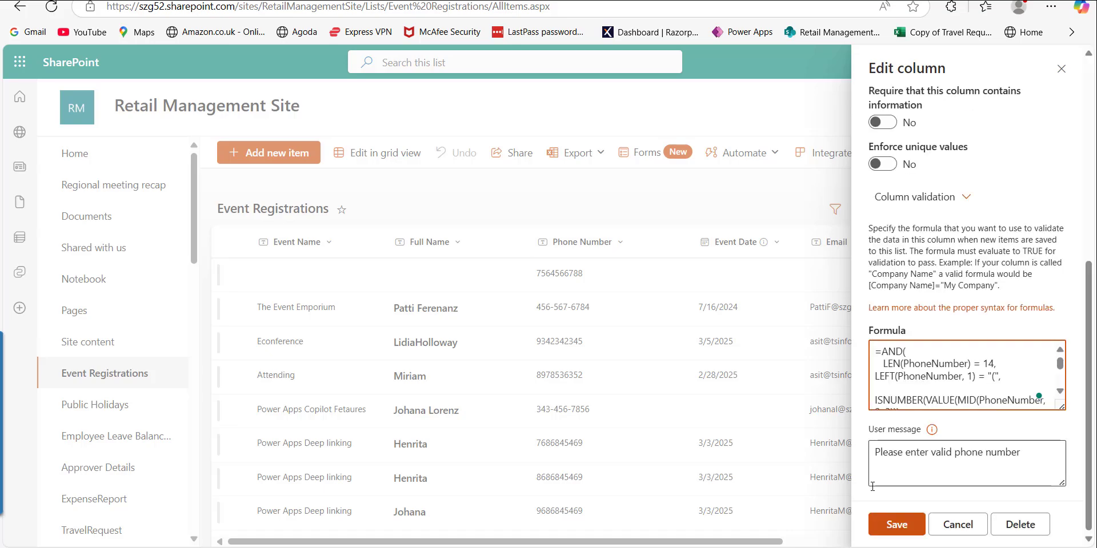
left_click(885, 525)
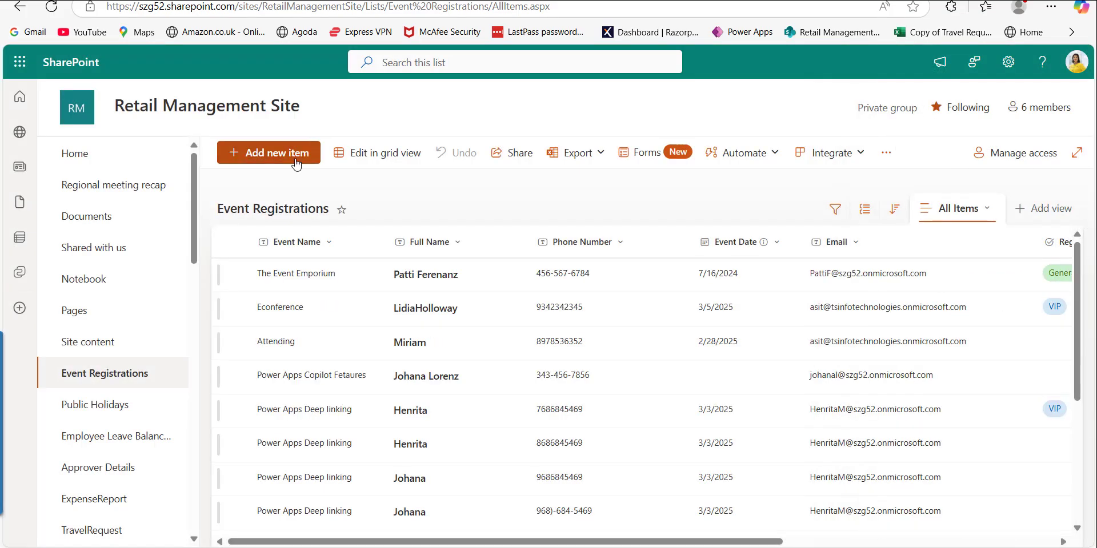
- Create a new list item whose phone number has a parenthesised area code but only three final digits, and try to save it
left_click(296, 165)
scroll(286, 318, "down", 2)
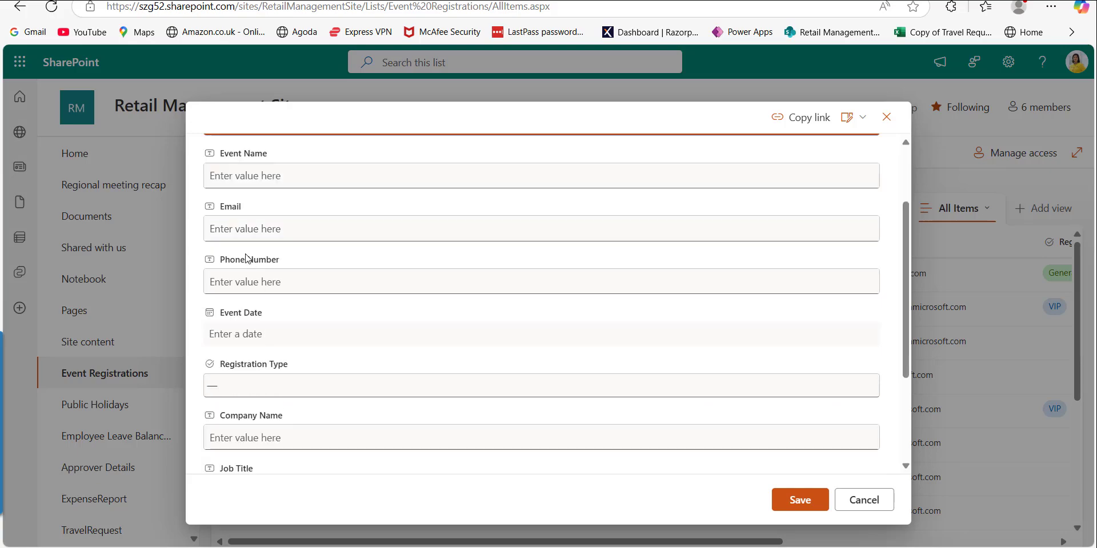
left_click(242, 291)
type("(890")
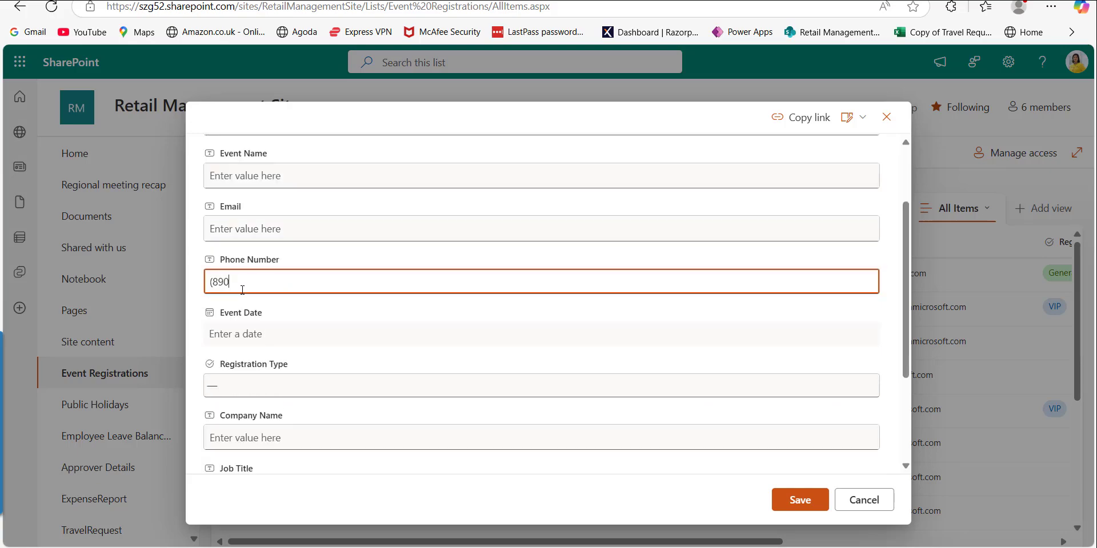
type(")-678-678")
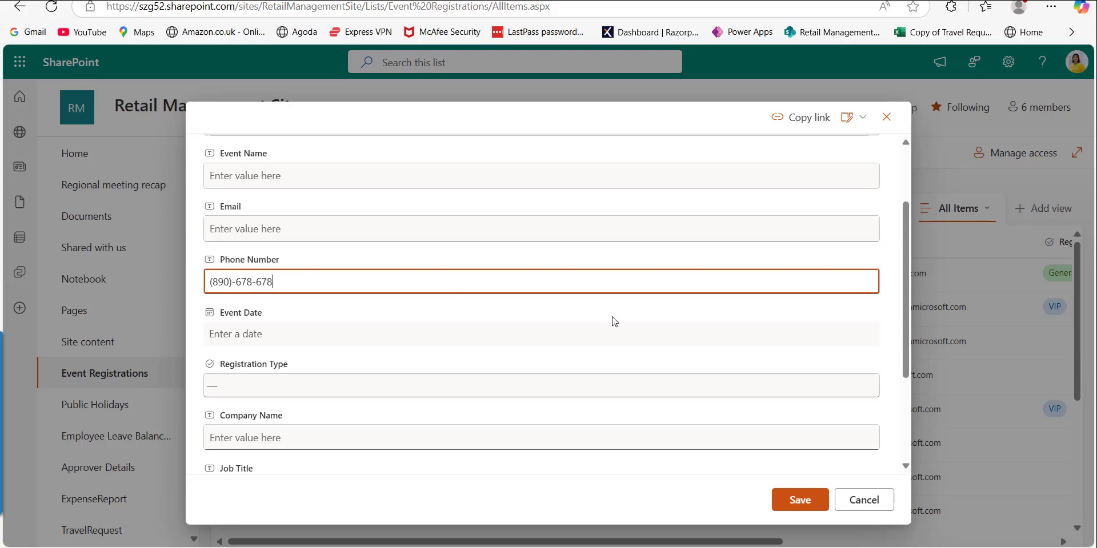
left_click(800, 502)
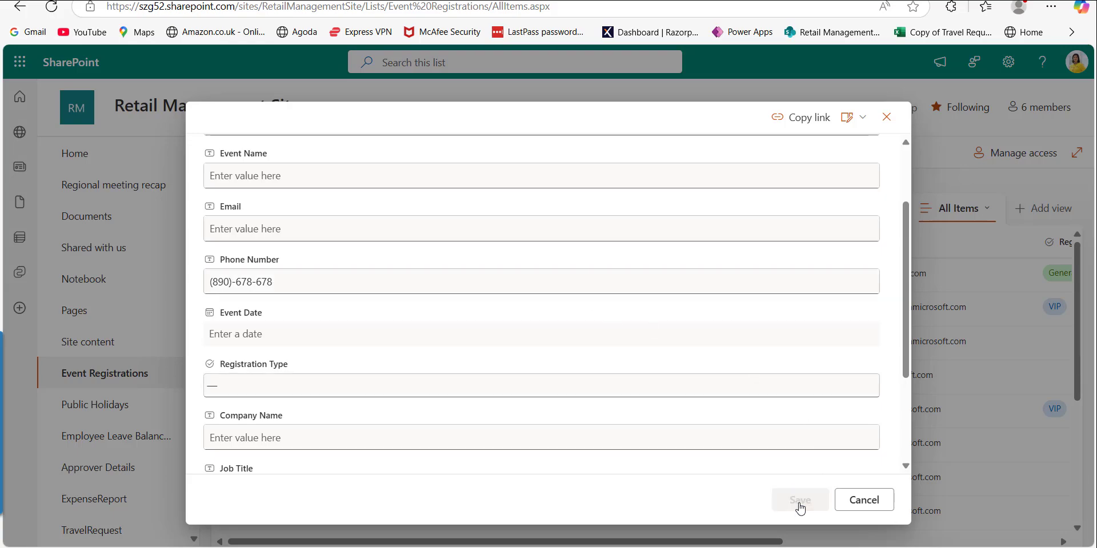
- Replace the phone number's second hyphen with a space, append the digit 7, and try to save the item
left_click(307, 288)
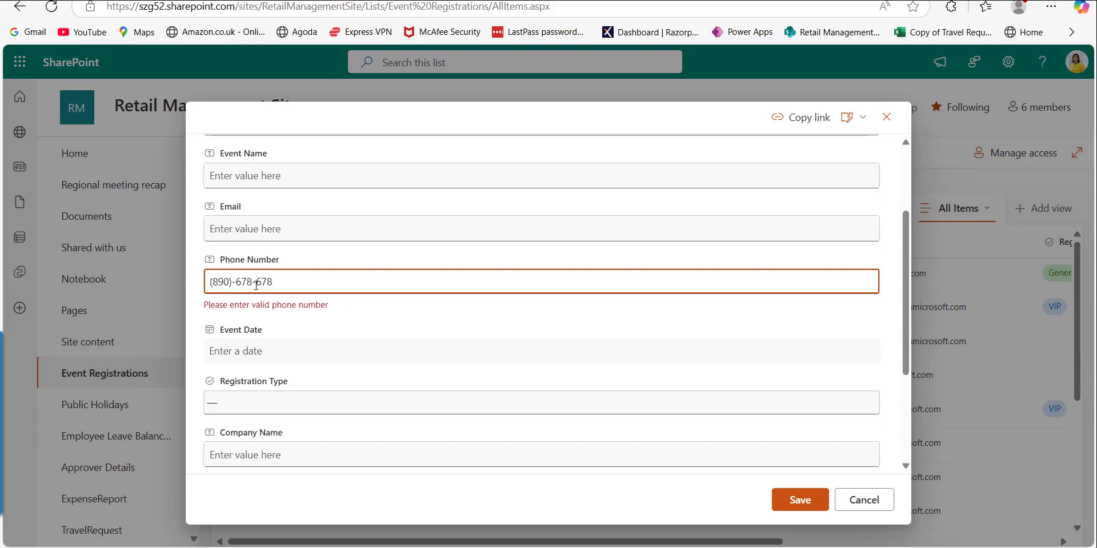
key("BackSpace")
left_click(277, 280)
type("7")
left_click(791, 501)
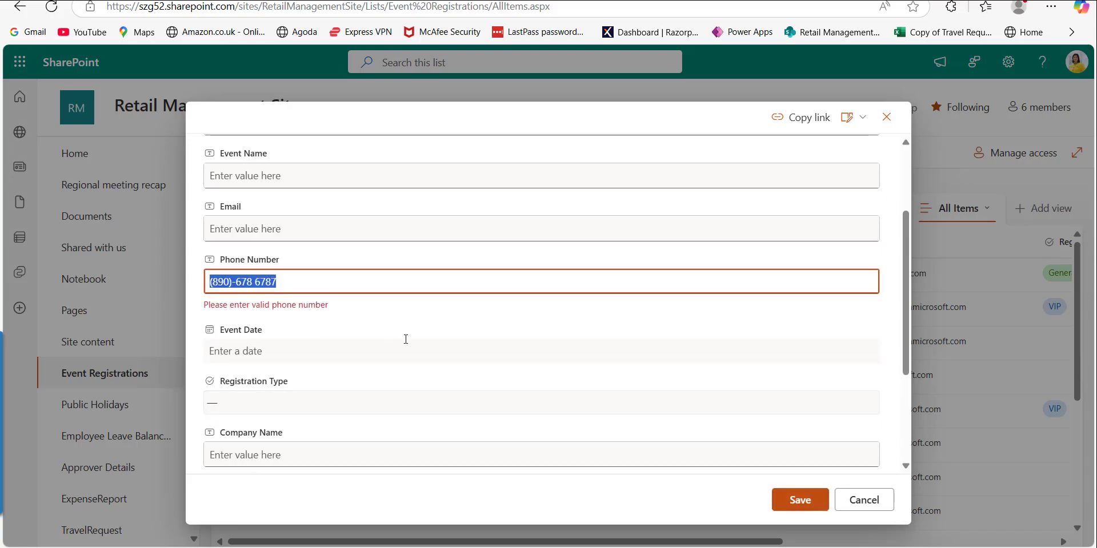
- Restore the phone number's second hyphen, delete its opening parenthesis, and try to save the item
left_click(256, 282)
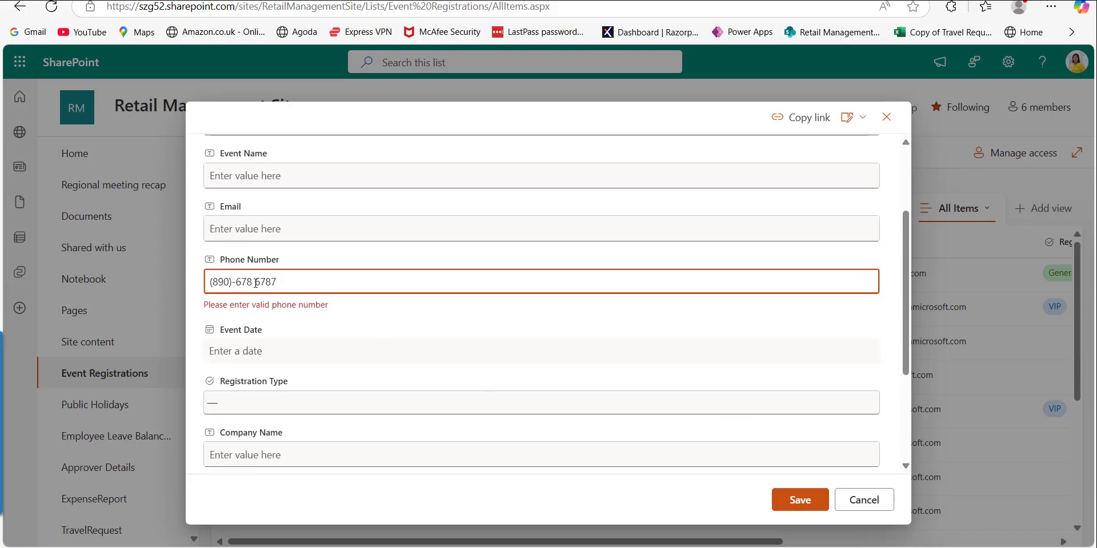
key("BackSpace")
type("-")
left_click(214, 282)
key("BackSpace")
left_click(486, 319)
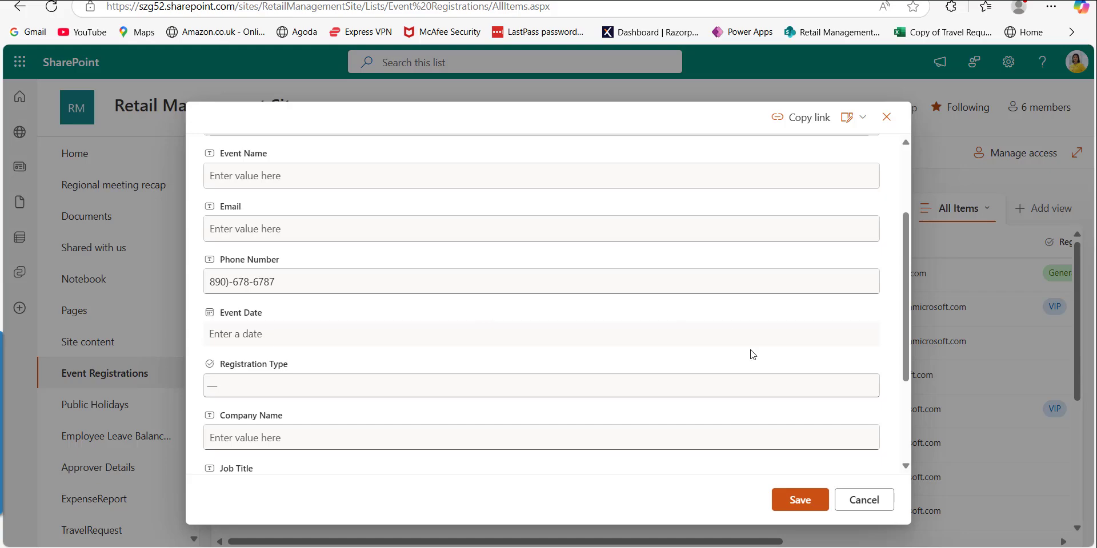
left_click(802, 501)
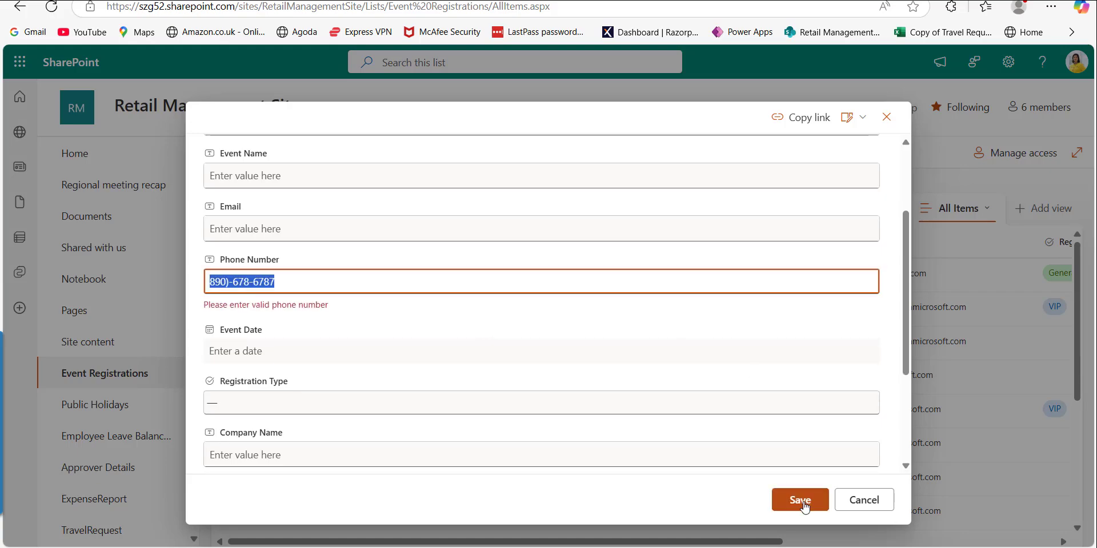
- Add the opening parenthesis back before the area code of the phone number and save the item
left_click(265, 303)
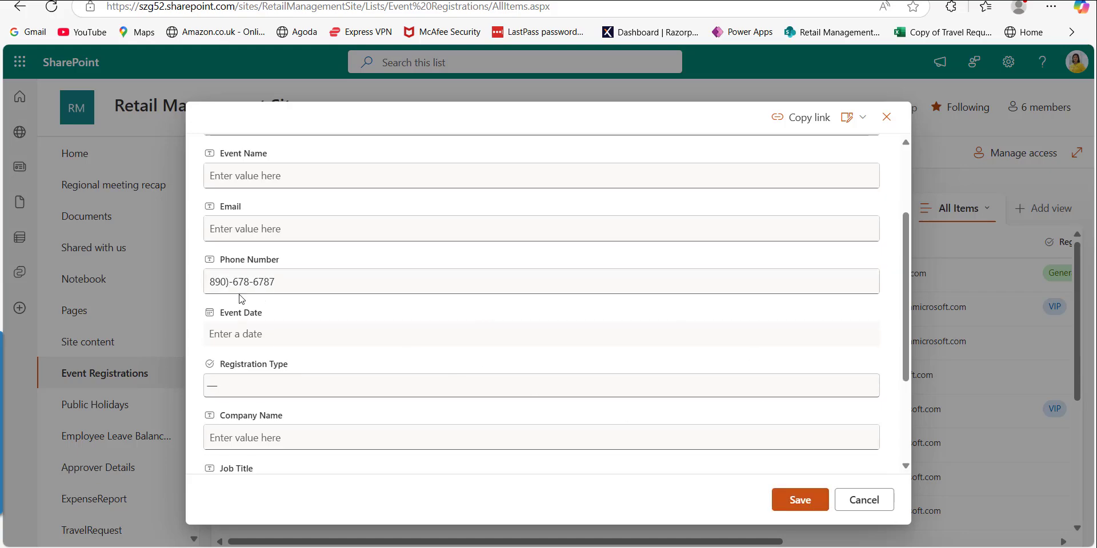
left_click(210, 284)
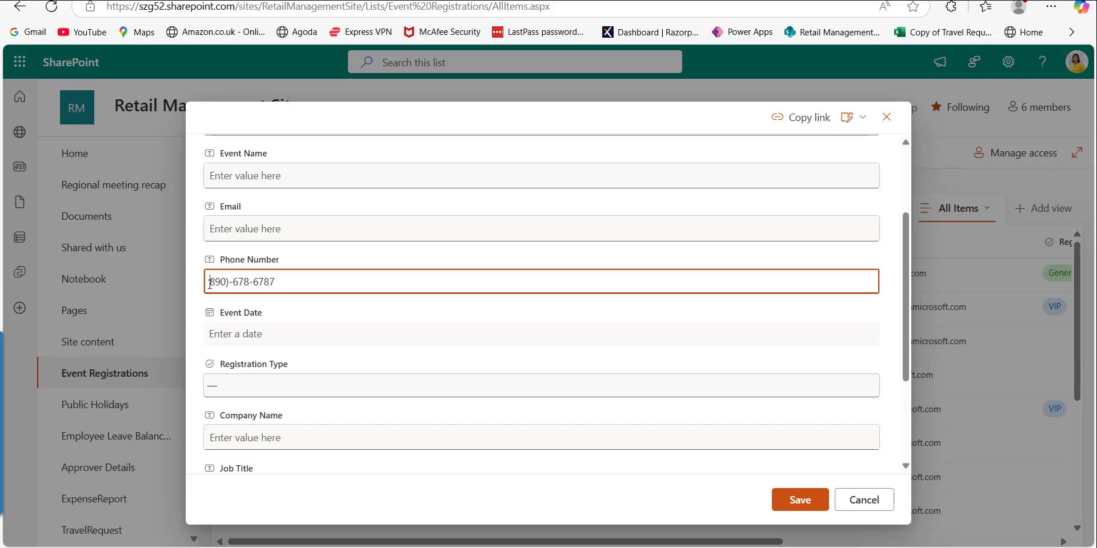
type("(")
left_click(304, 310)
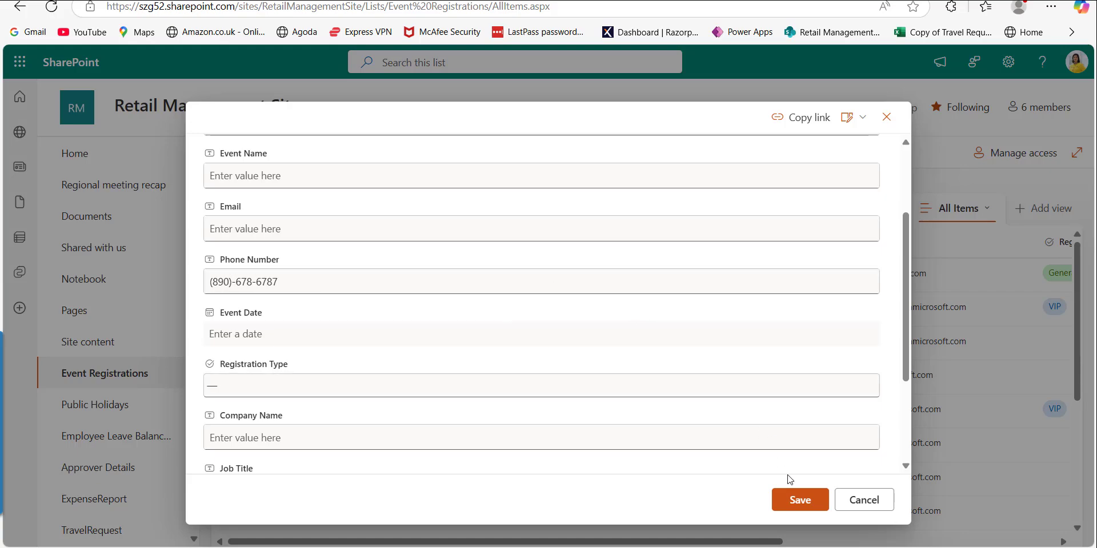
left_click(788, 506)
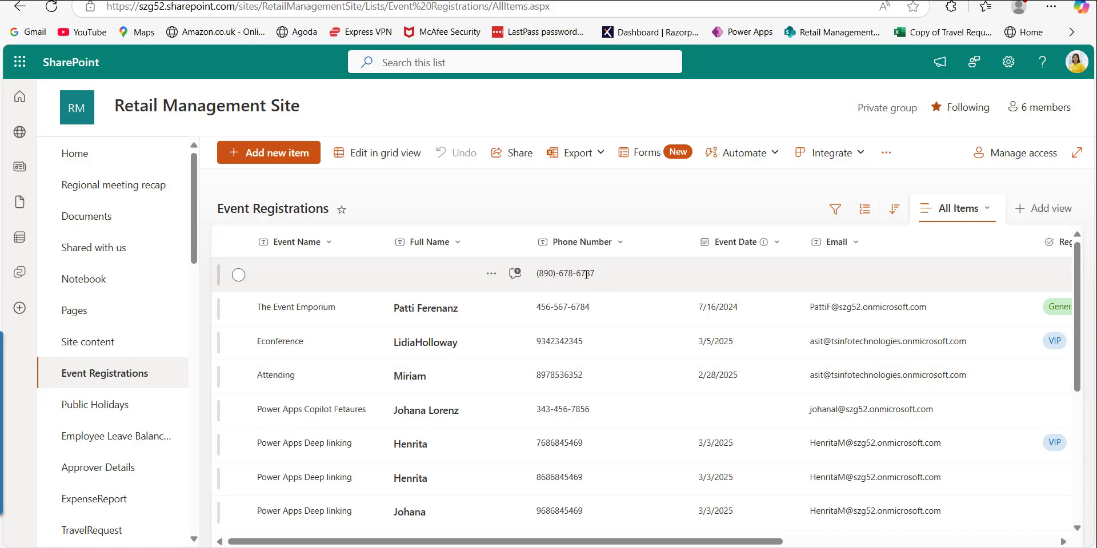
- Copy the complete =AND( validation formula for the (XX) XXXX-XXXX format from Notepad and return to the SharePoint list
left_click(297, 547)
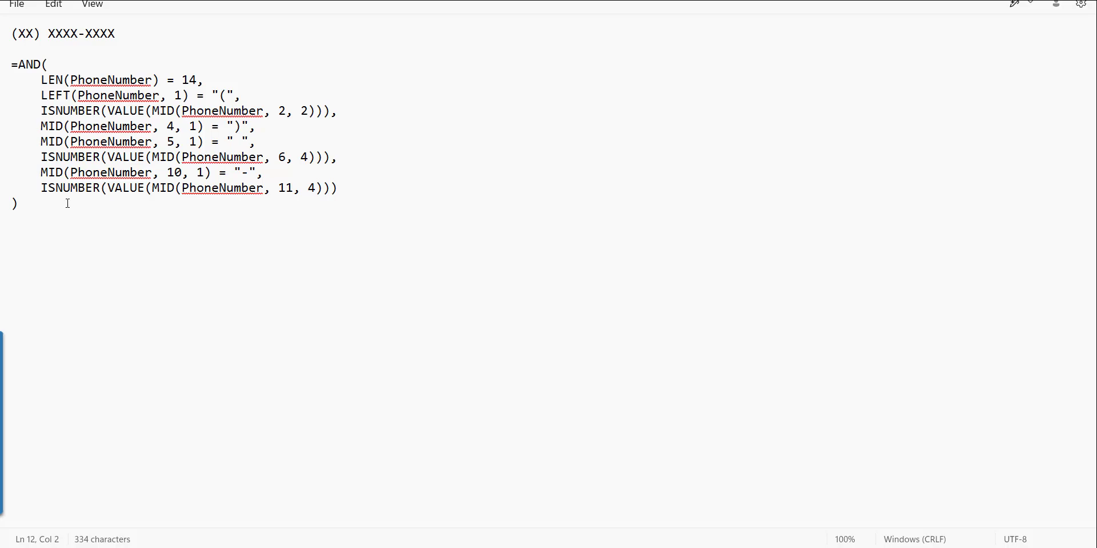
left_click_drag(67, 203, 12, 64)
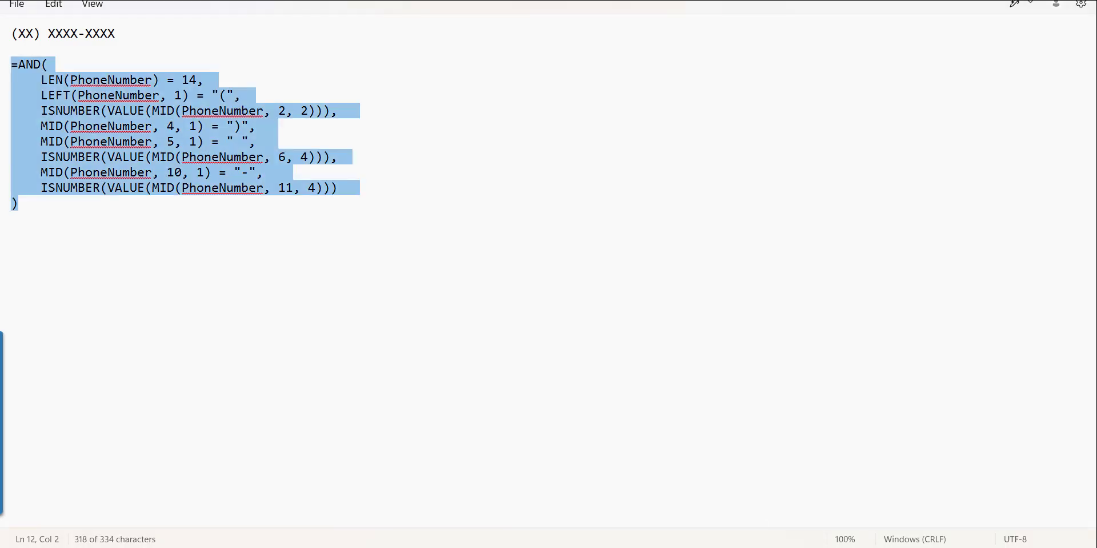
key("alt+Tab")
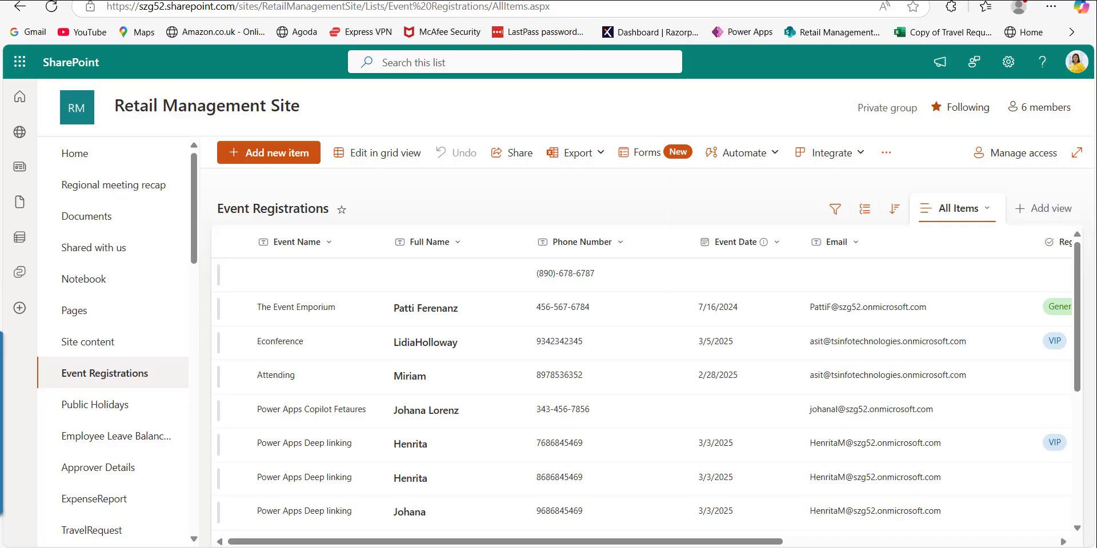
- Replace the Phone Number column's validation formula with the copied (XX) XXXX-XXXX formula and save the column
left_click(572, 240)
mouse_move(605, 374)
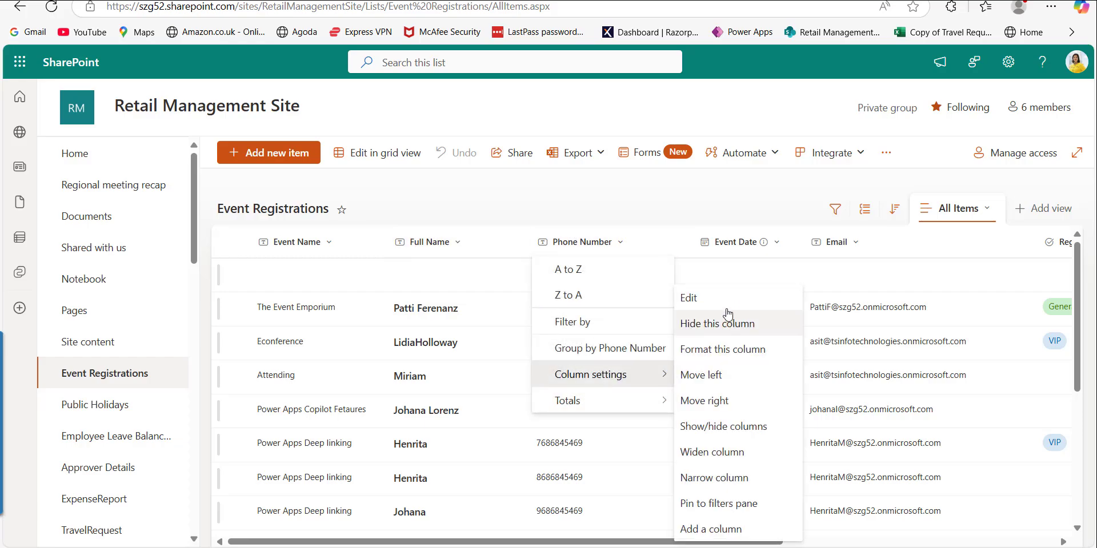
left_click(717, 302)
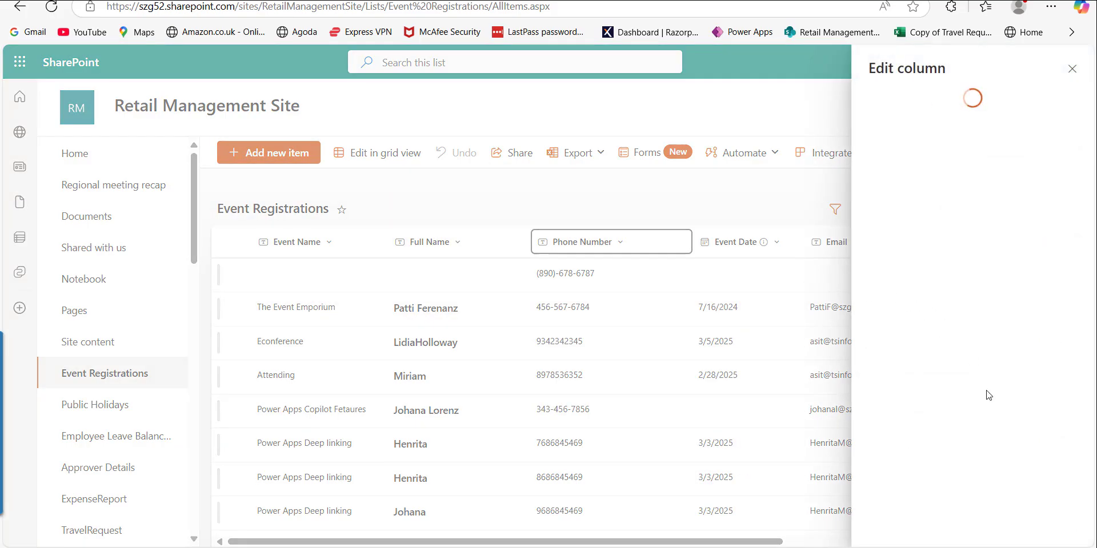
left_click(938, 369)
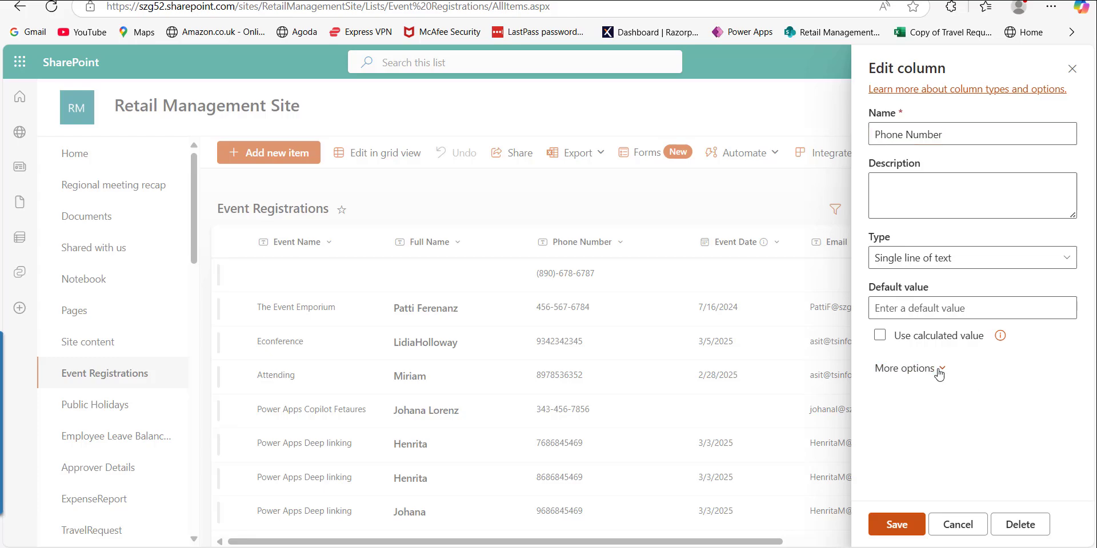
scroll(936, 374, "down", 6)
left_click(934, 399)
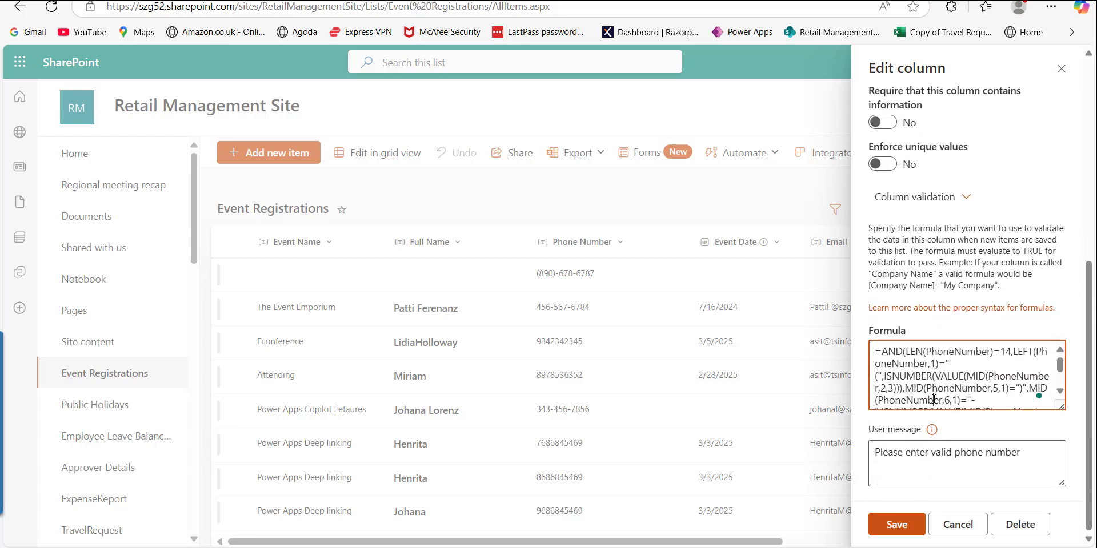
key("ctrl+a")
key("BackSpace")
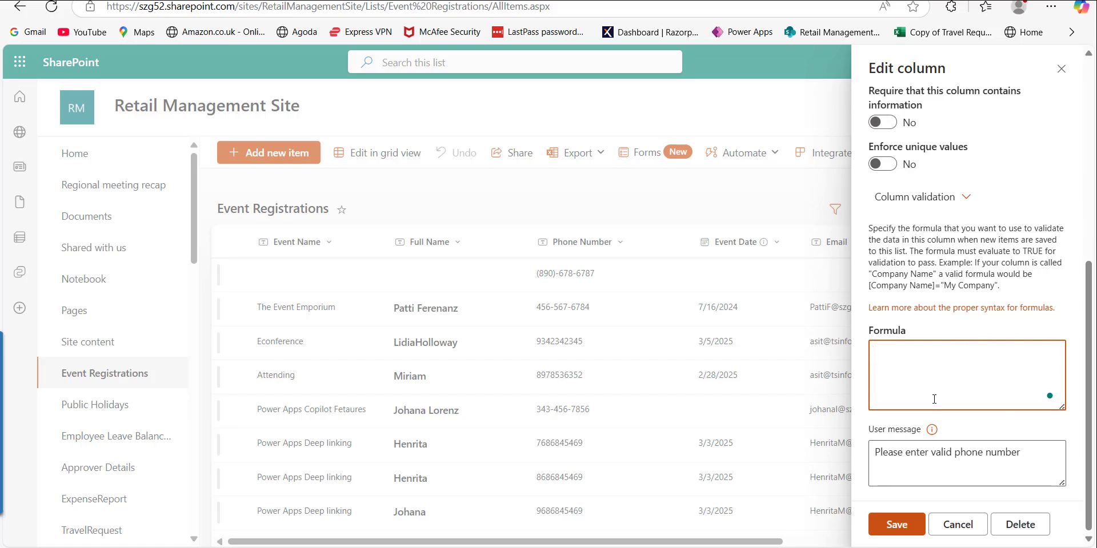
key("ctrl+v")
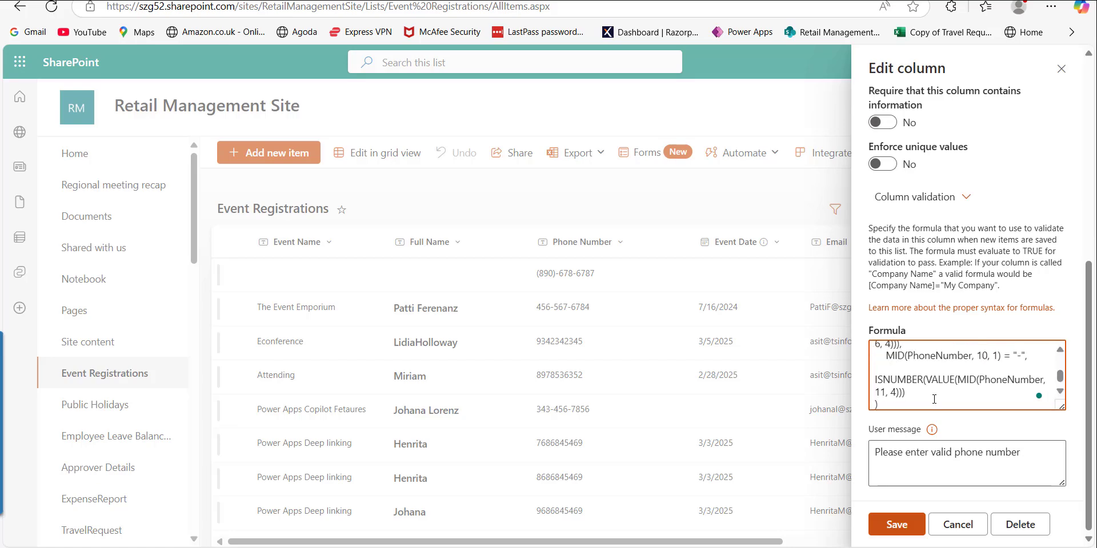
left_click(900, 525)
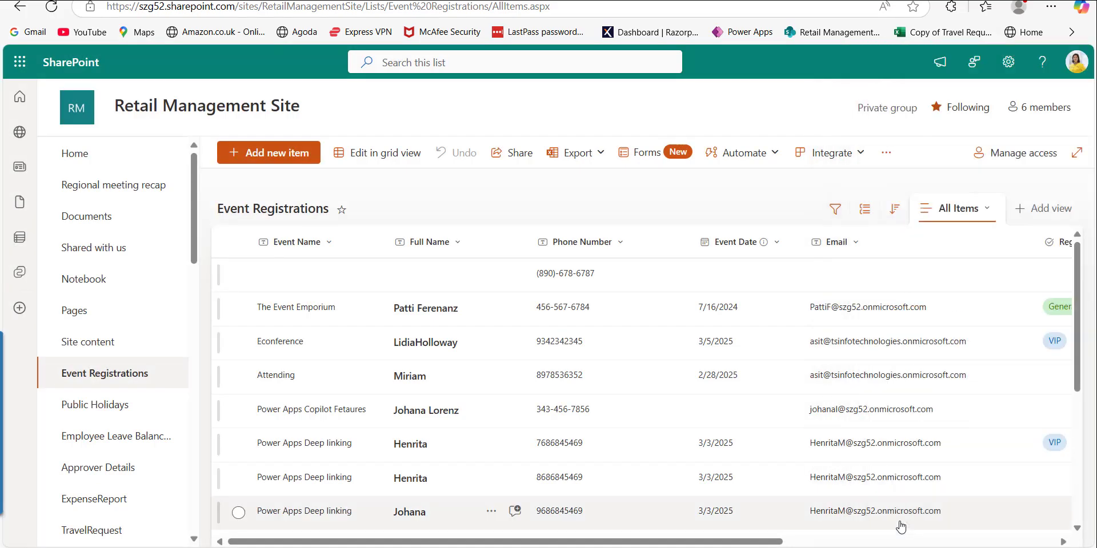
- Create a new list item whose phone number has a two-digit parenthesised area code but only three final digits, and try to save it
left_click(296, 160)
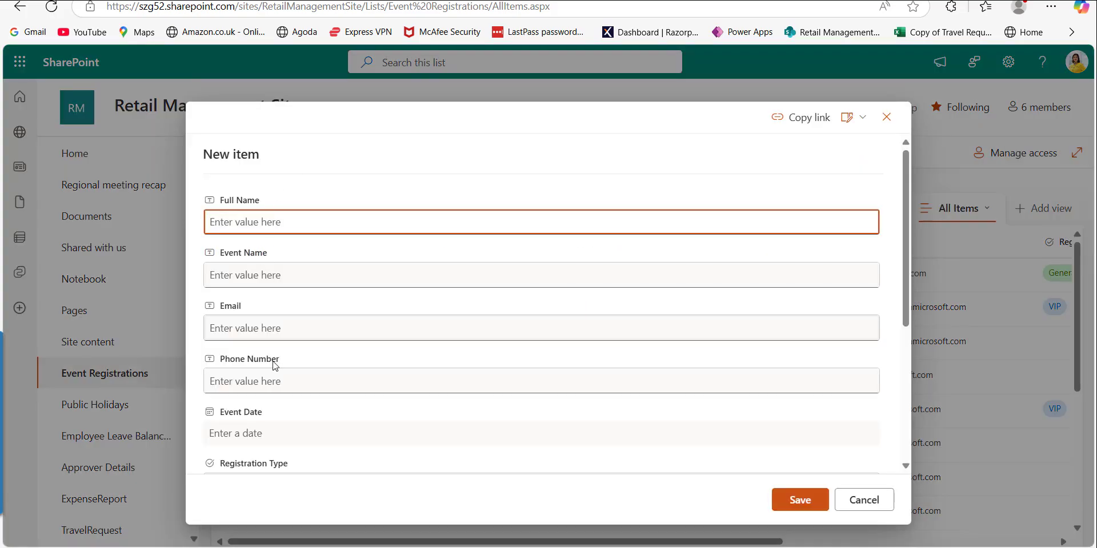
left_click(261, 380)
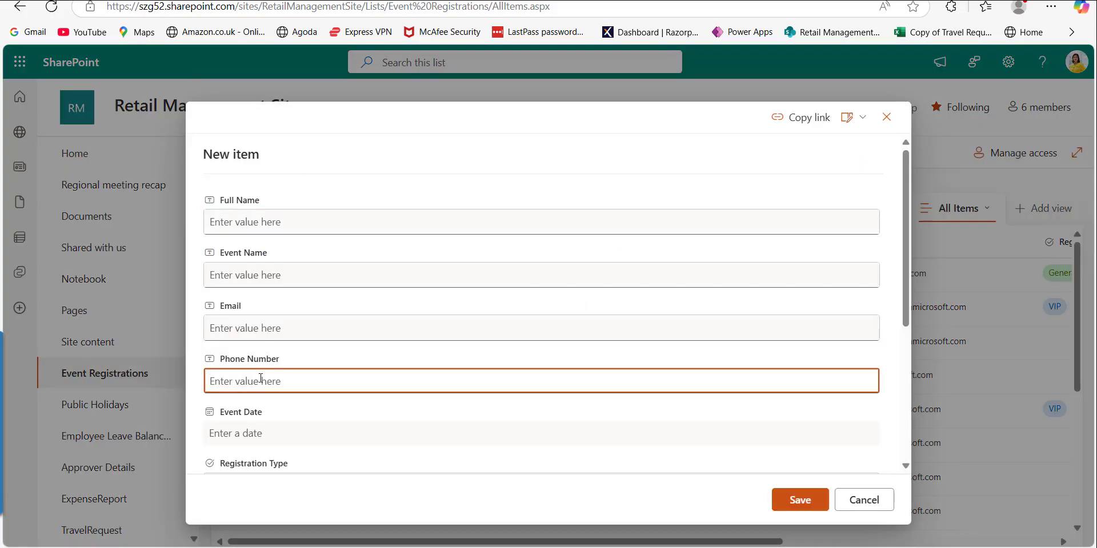
type("(89) 6789-456")
left_click(800, 502)
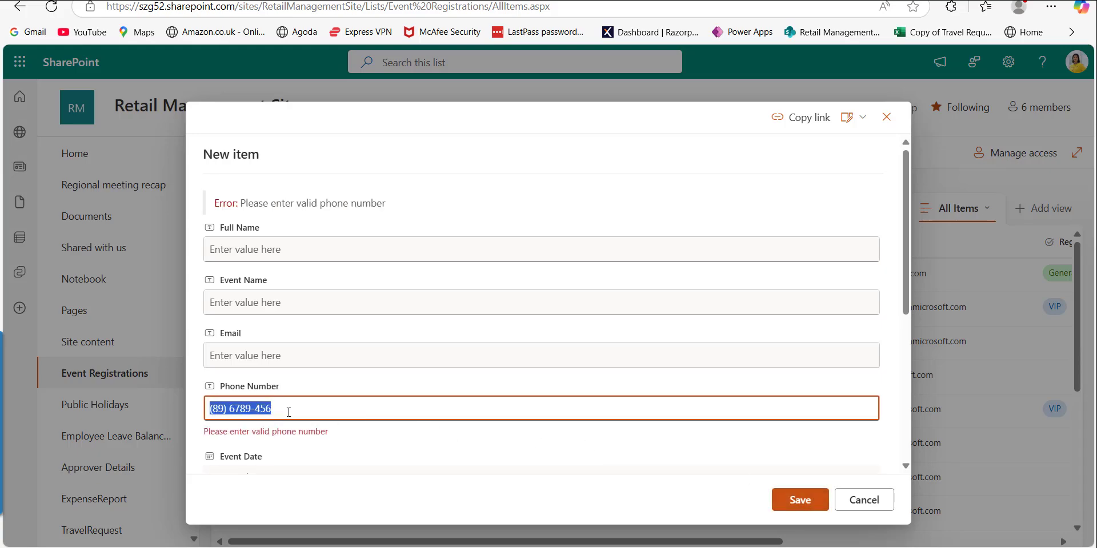
- Append the digit 8 to the phone number, delete the space after the closing parenthesis, and try to save the item
left_click(277, 410)
type("8")
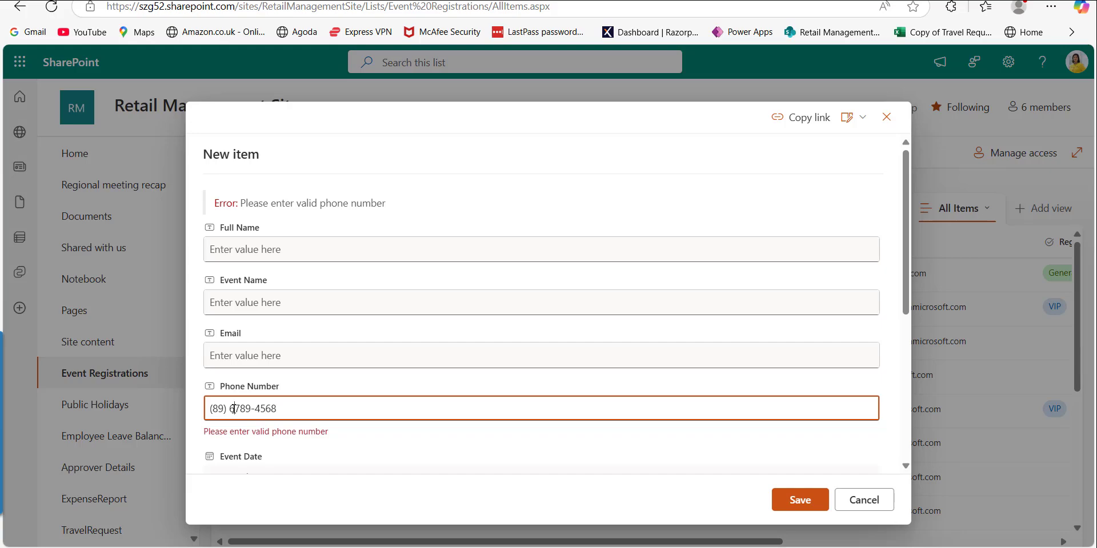
key("BackSpace")
left_click(806, 505)
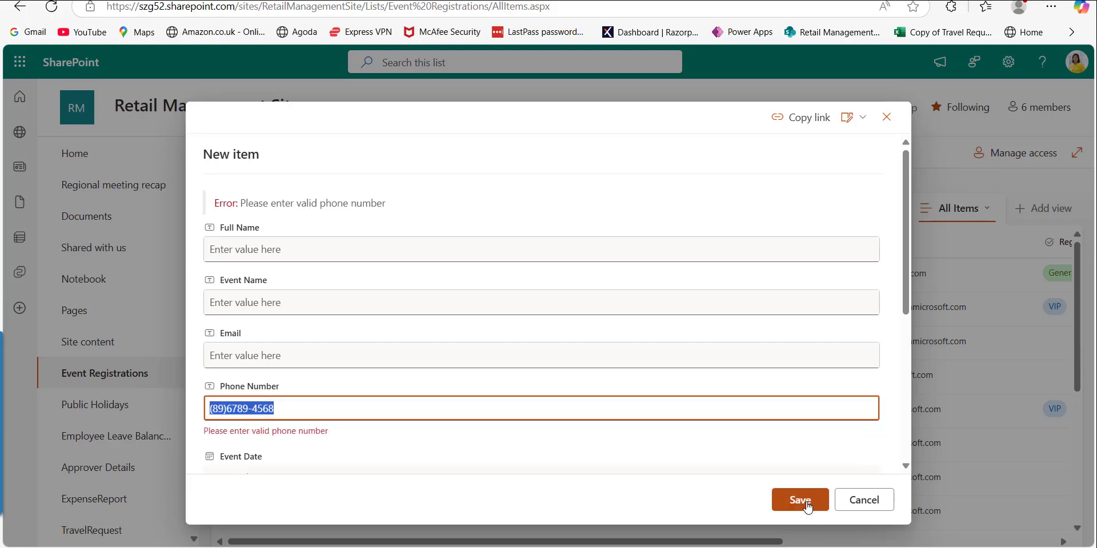
- Reinsert the space after the phone number's closing parenthesis and save the item
left_click(224, 408)
left_click(784, 498)
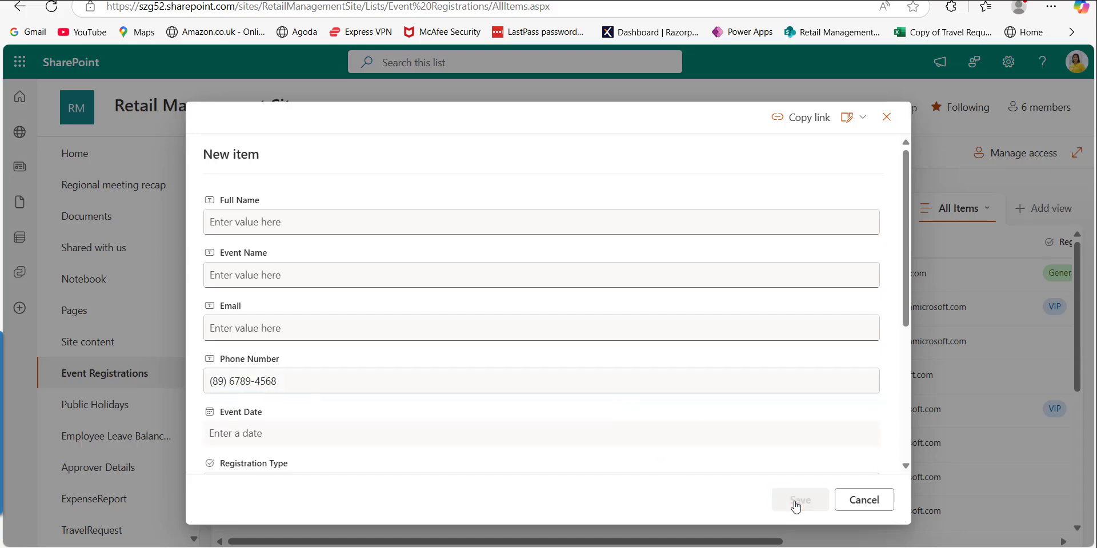